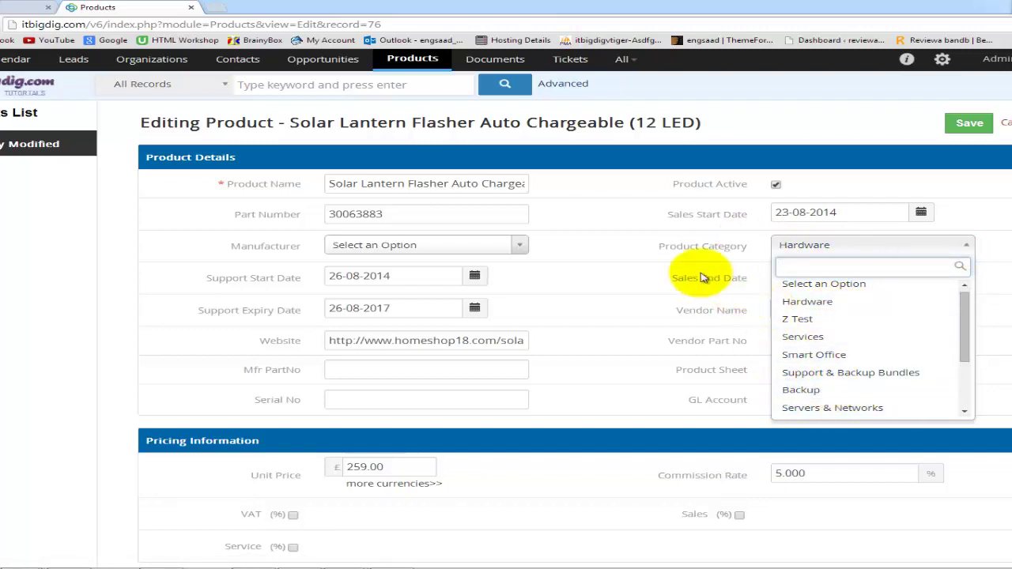
Close the open category list and highlight the Product Category label in the product edit form
left_click(625, 253)
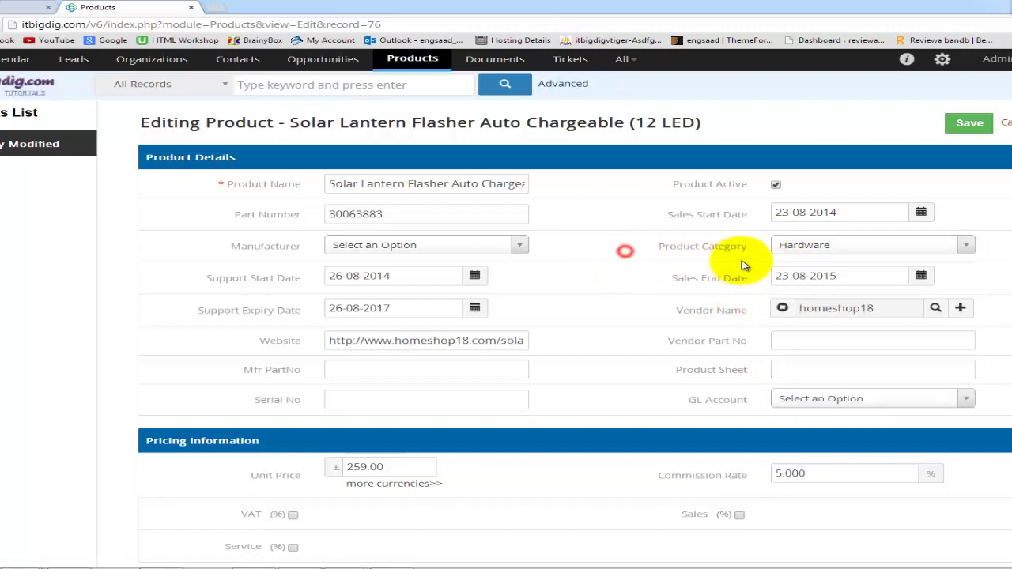
left_click_drag(660, 248, 751, 251)
left_click(752, 250)
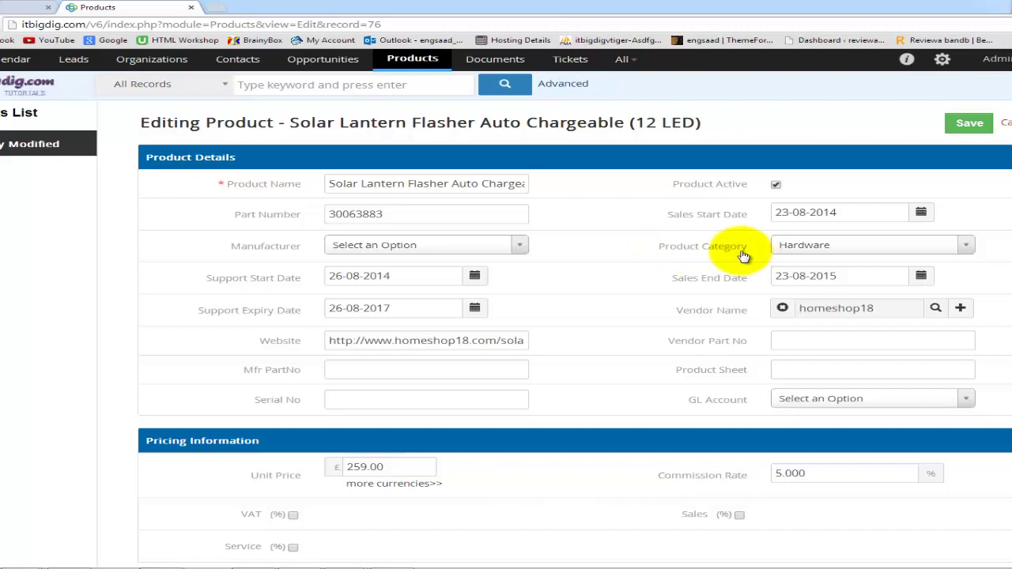
triple_click(740, 253)
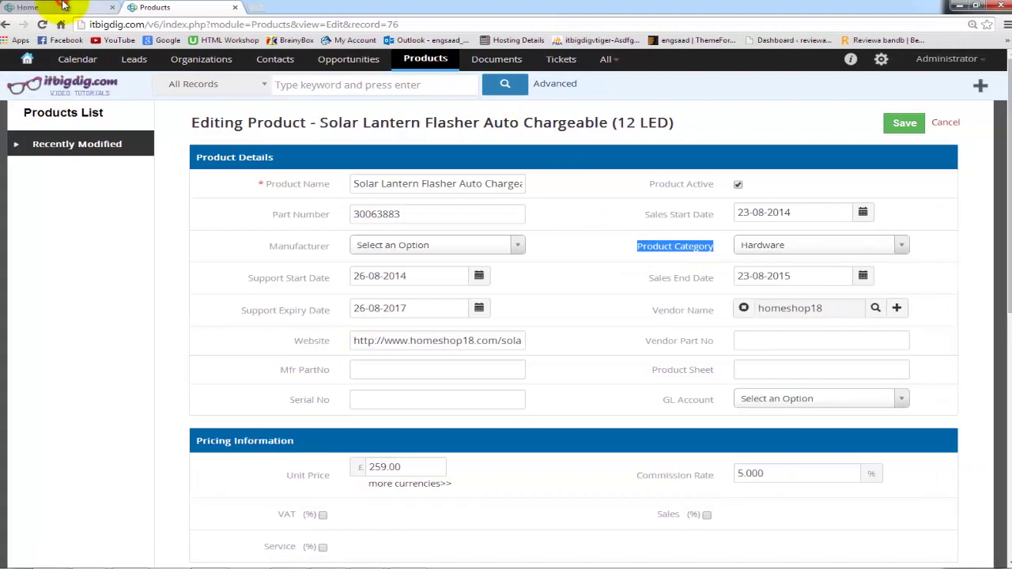
Switch to the Home browser page and open the Picklist Editor from the Studio section of the CRM settings
left_click(63, 6)
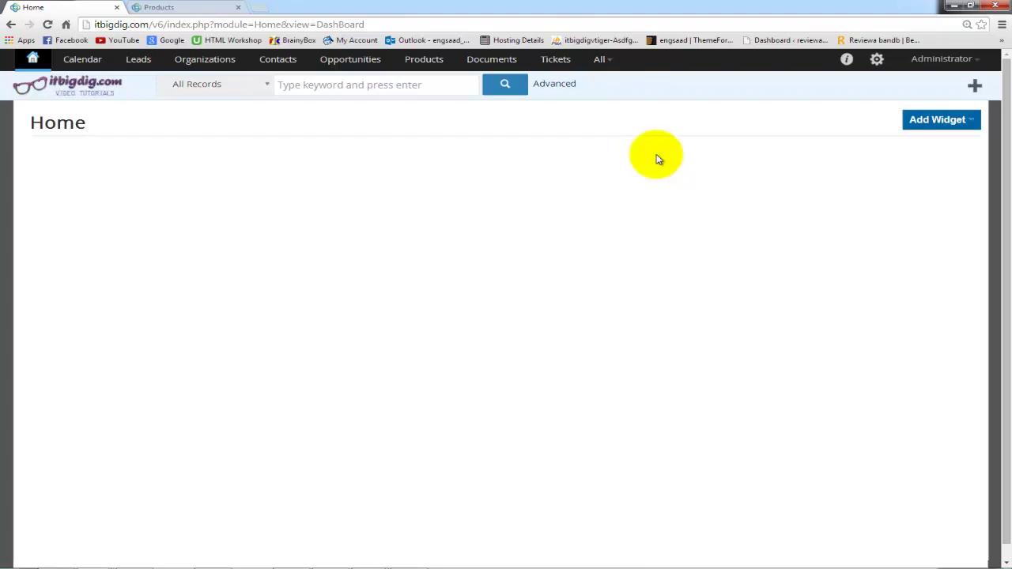
left_click(876, 59)
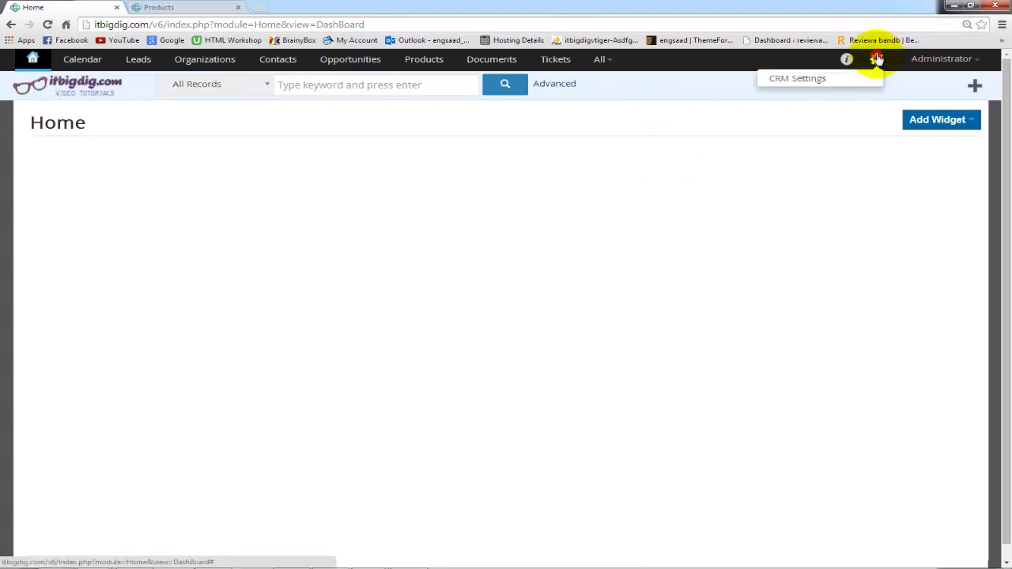
left_click(823, 79)
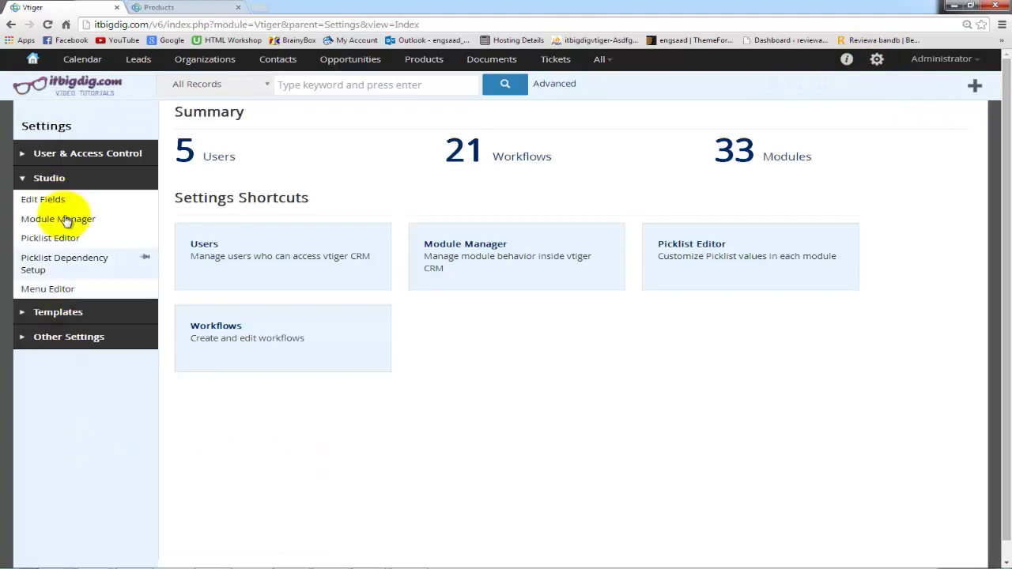
left_click(27, 182)
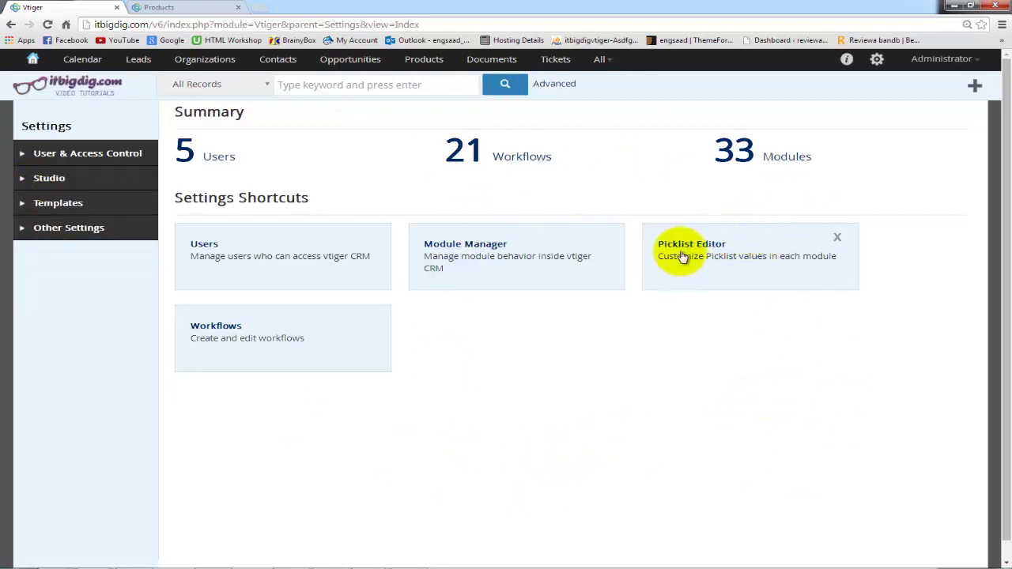
left_click(32, 180)
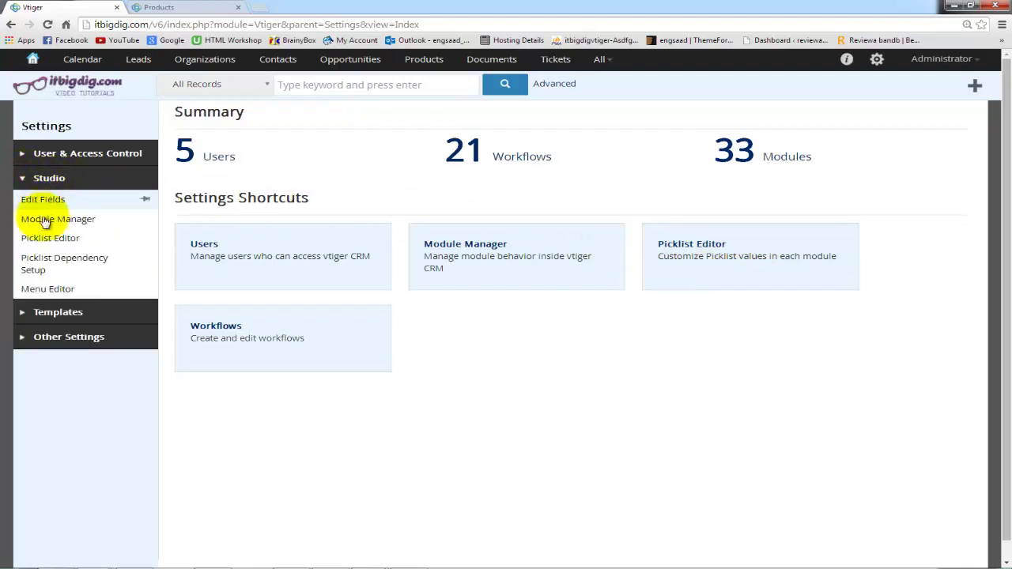
left_click(72, 245)
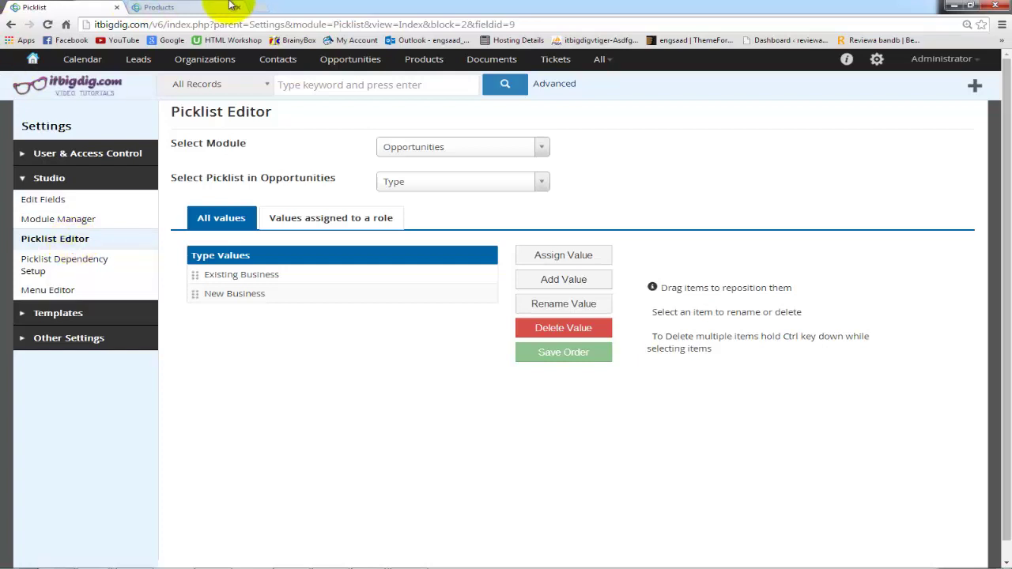
Check the available Product Category options in the product edit form and return to the Picklist Editor
left_click(162, 7)
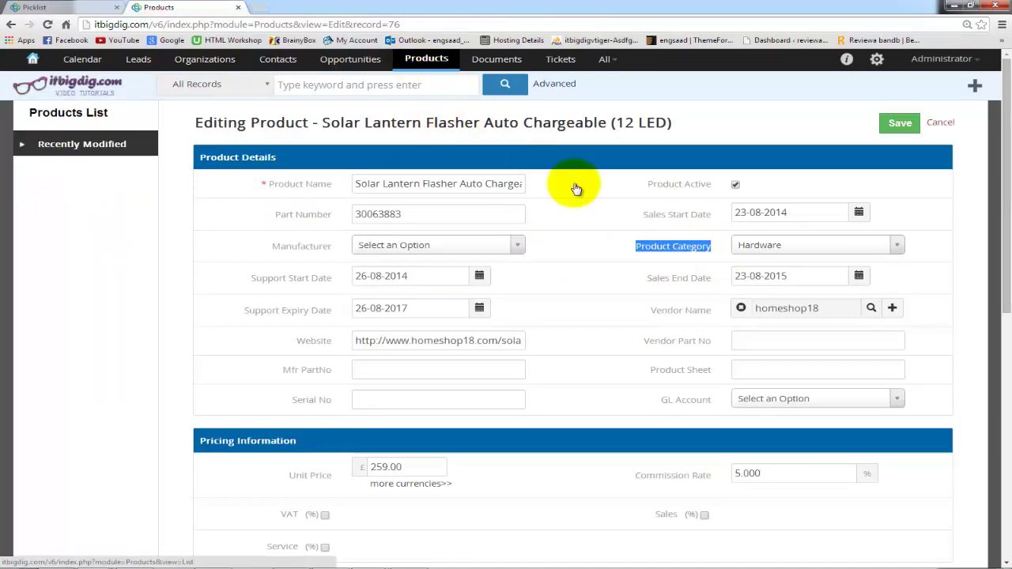
left_click(831, 248)
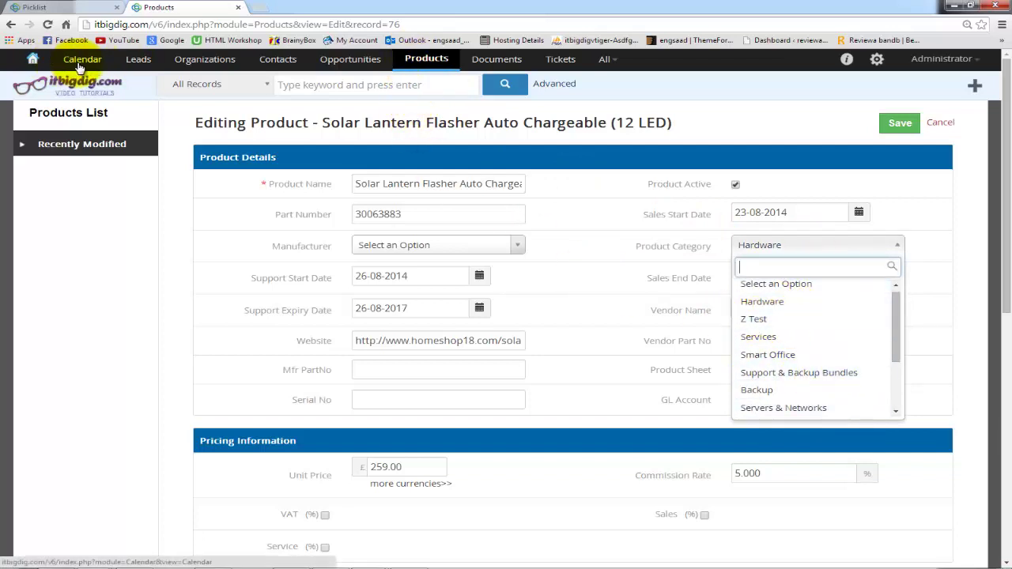
left_click(85, 9)
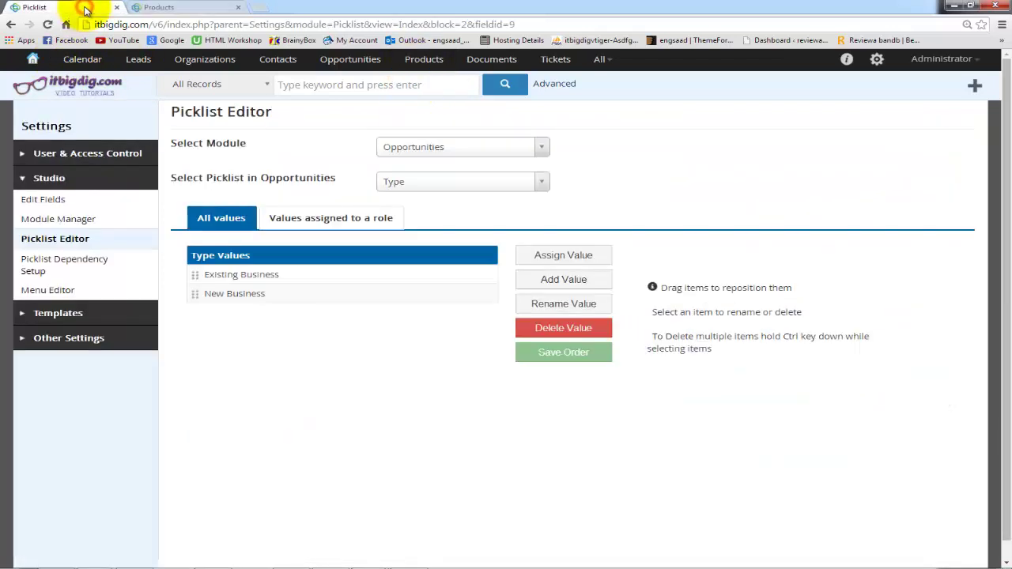
Select the Products module and its Product Category picklist for editing
left_click(482, 152)
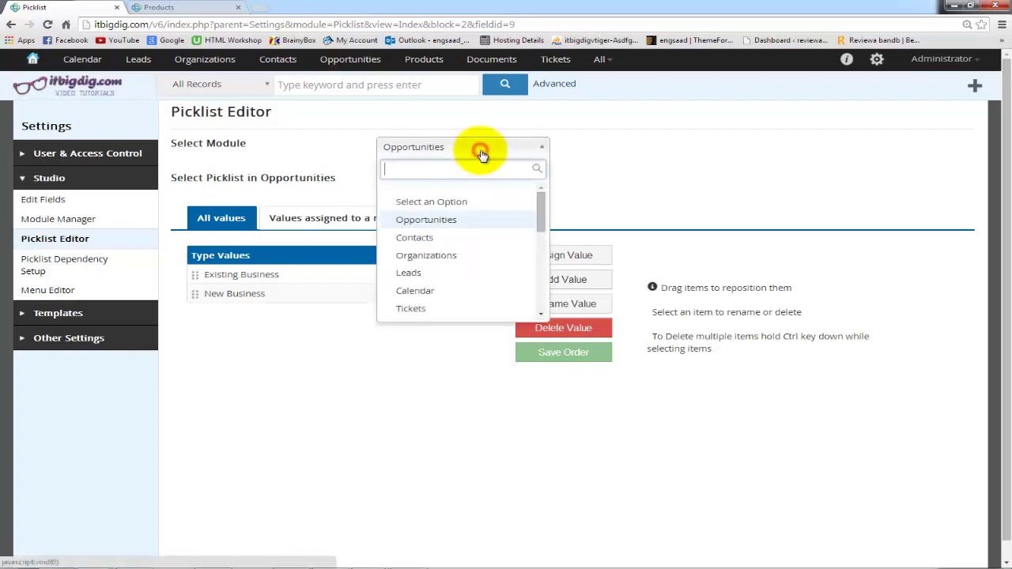
type("p")
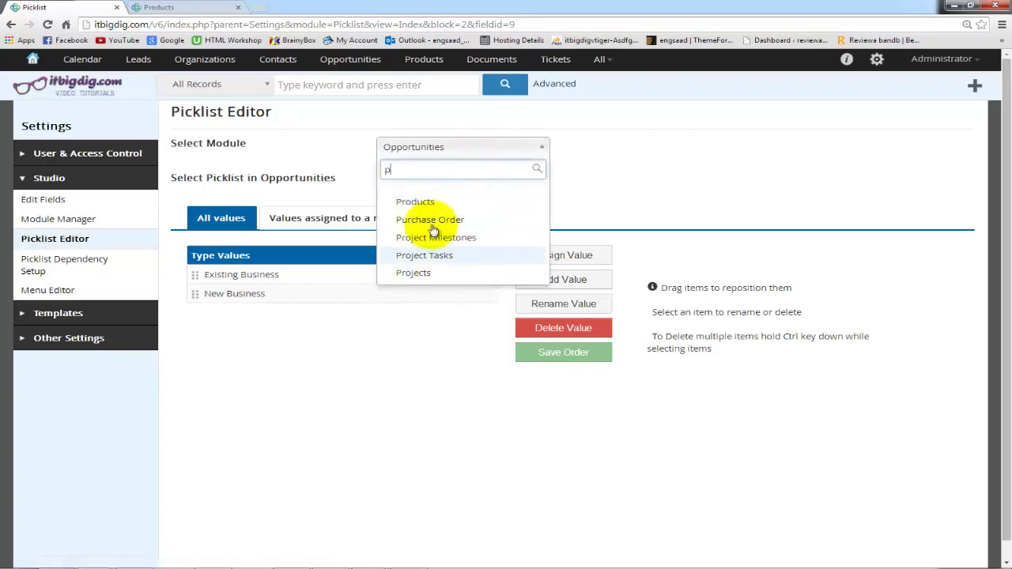
left_click(419, 199)
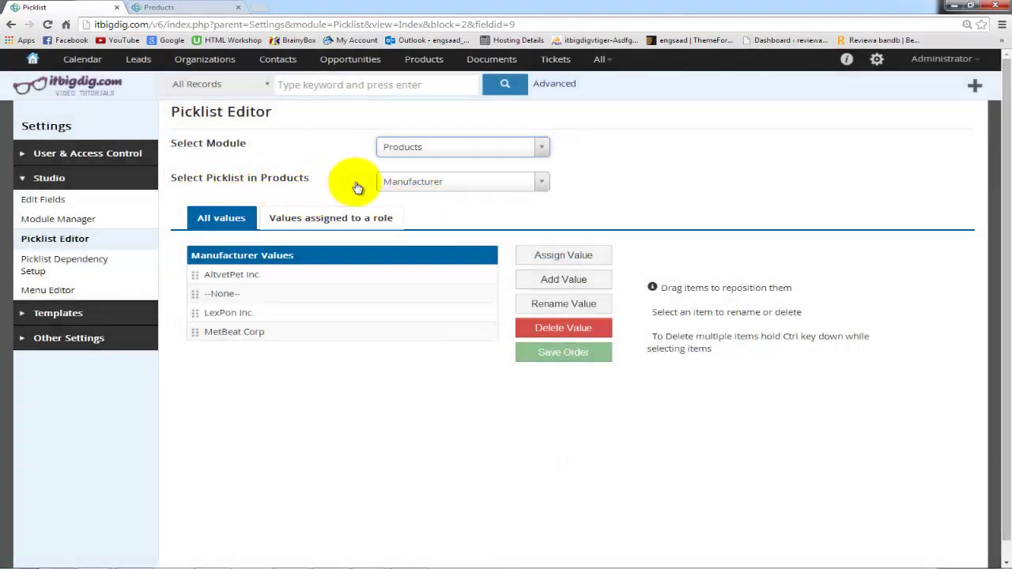
left_click(522, 187)
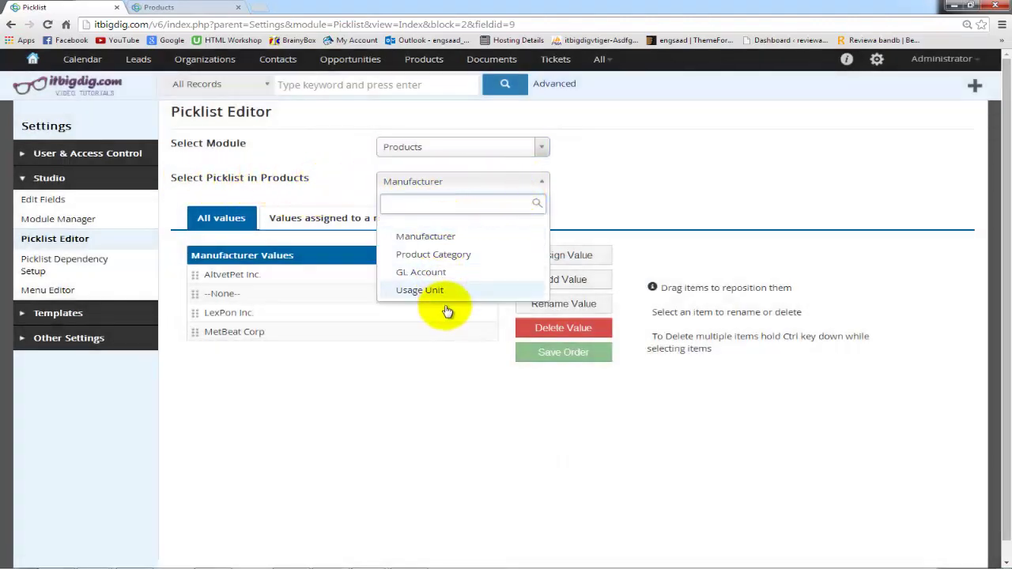
left_click(423, 254)
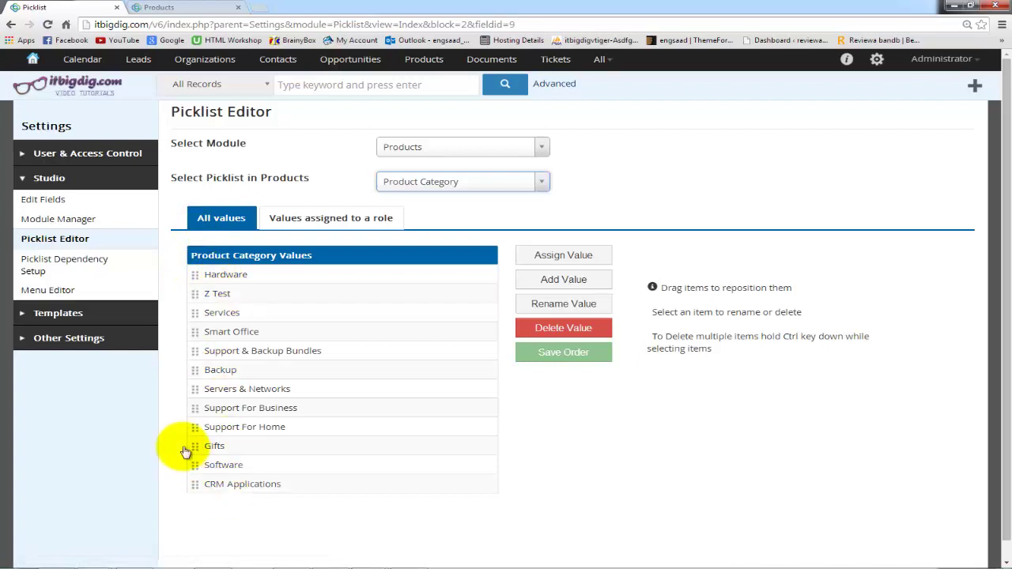
left_click(197, 390)
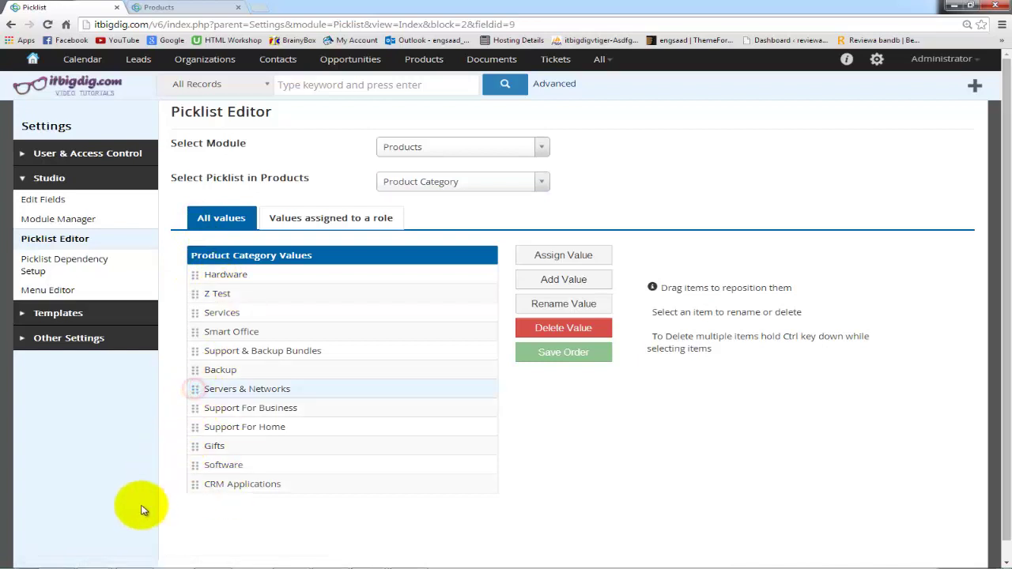
left_click(190, 386)
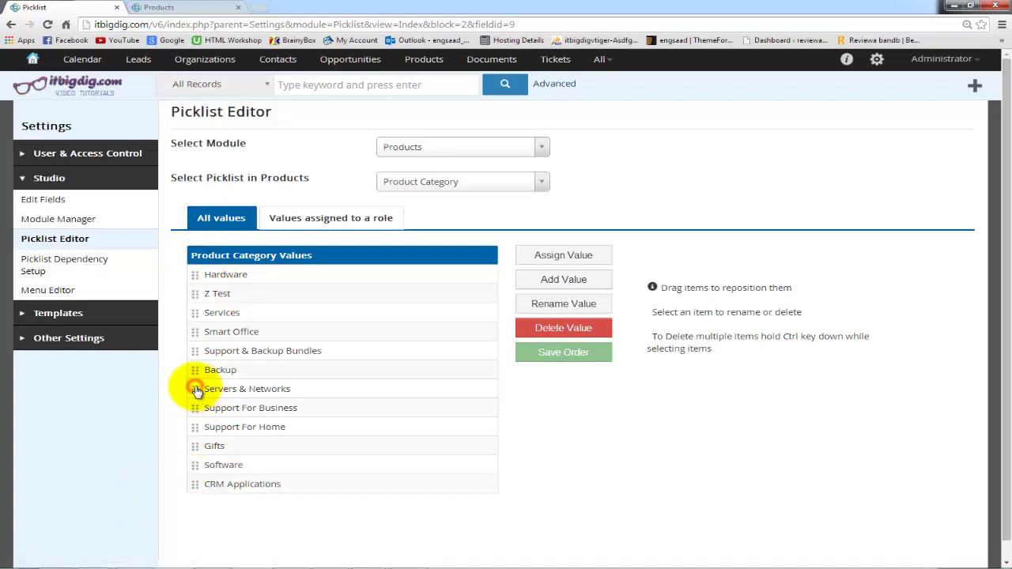
left_click(193, 388)
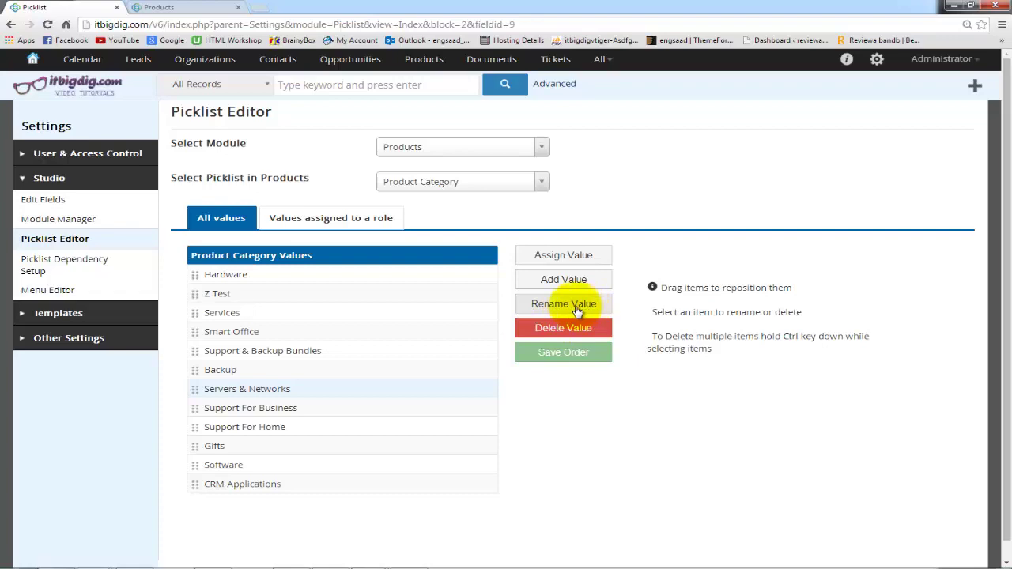
left_click(574, 422)
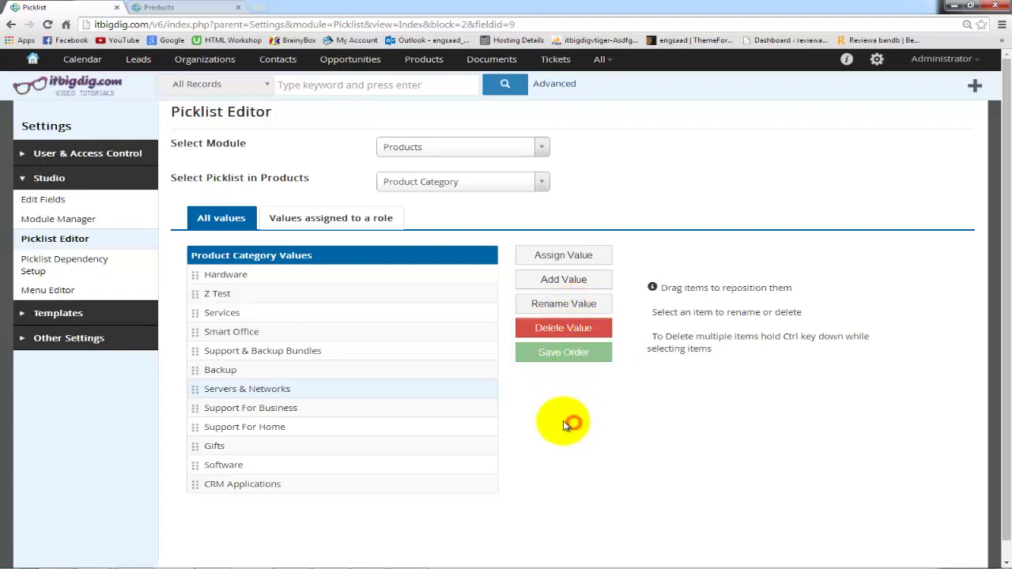
left_click(563, 281)
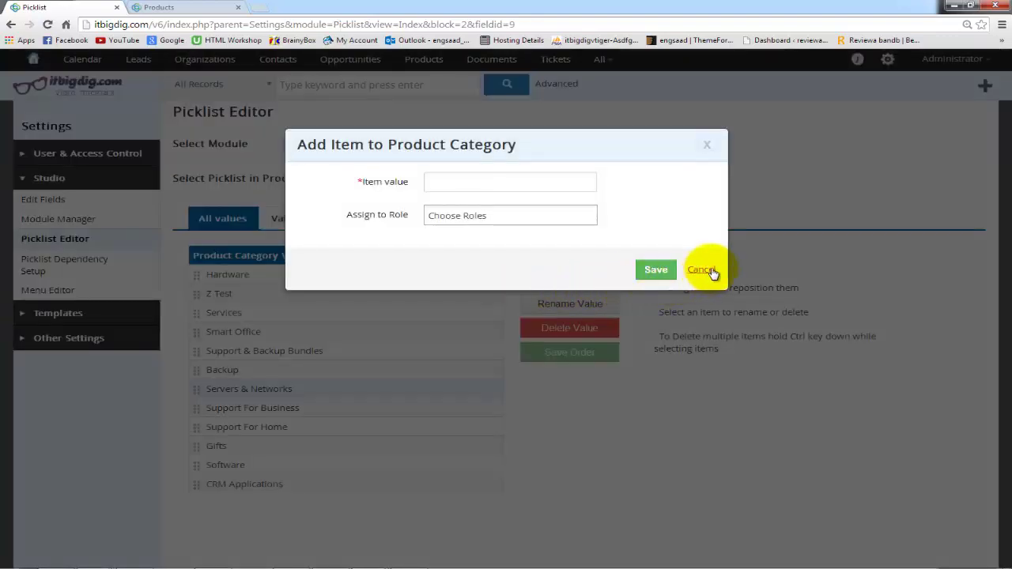
left_click(703, 272)
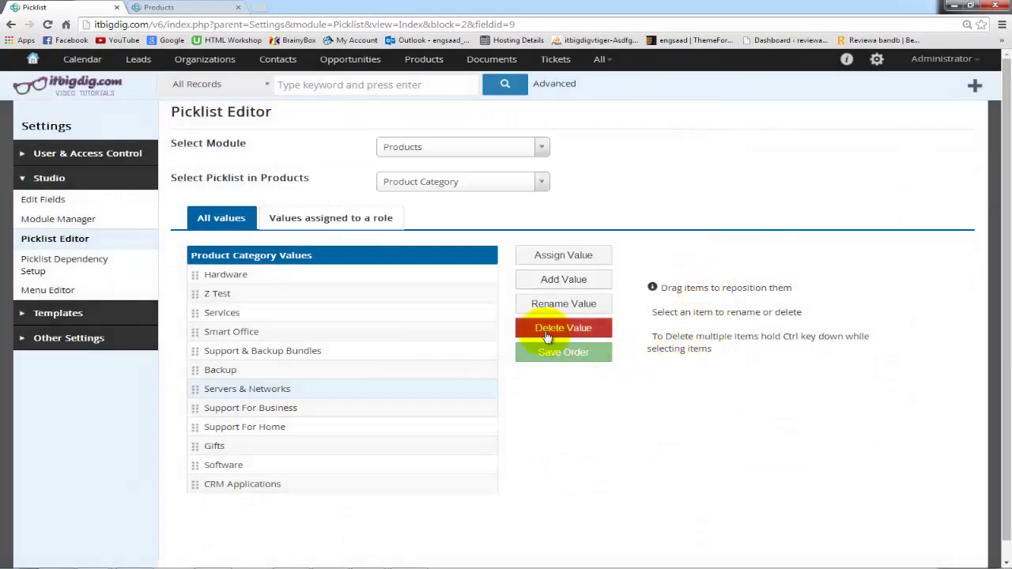
Move Servers & Networks below Support For Business in the Product Category values and save the order
left_click(292, 388)
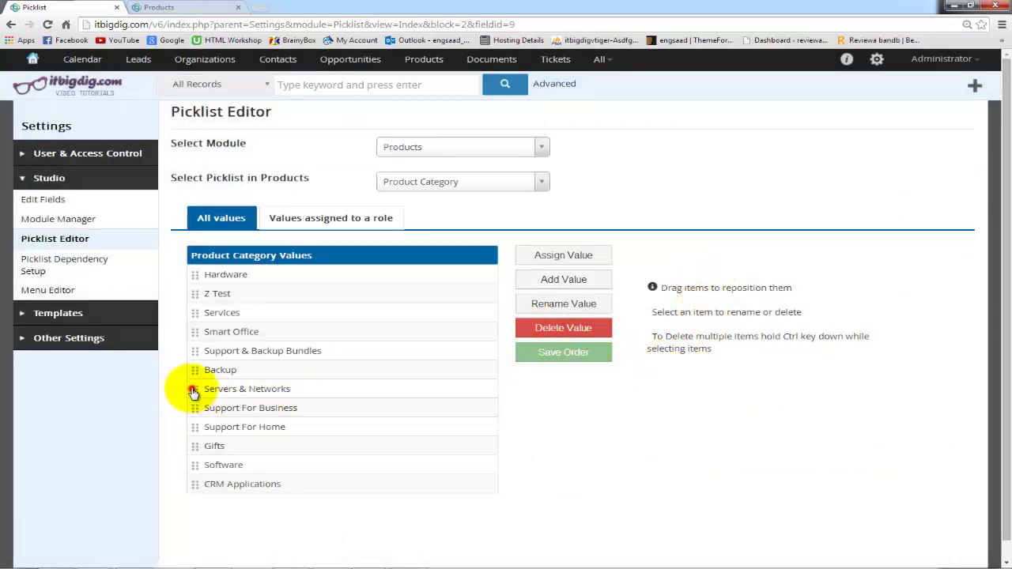
left_click_drag(193, 392, 190, 418)
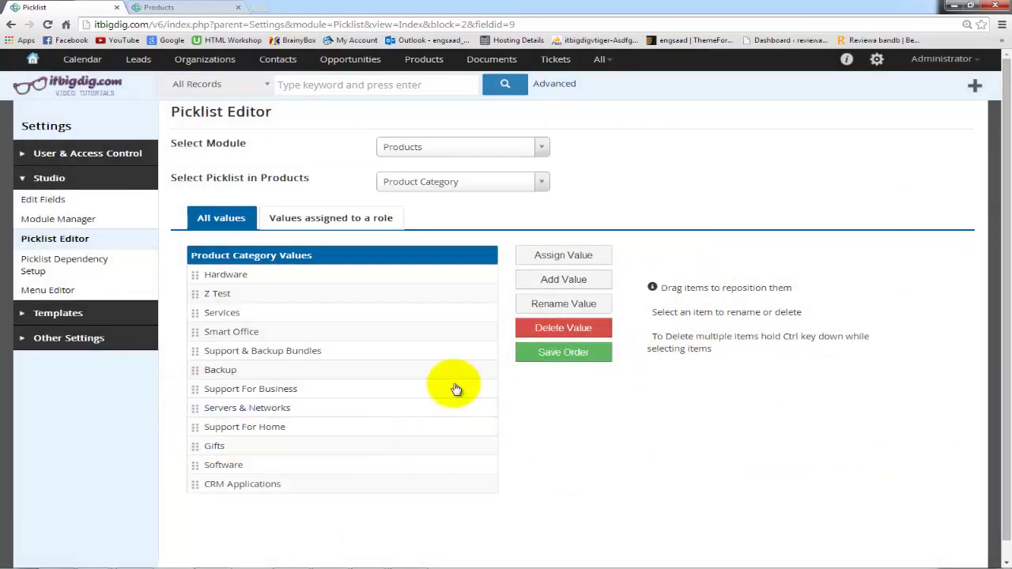
left_click(584, 355)
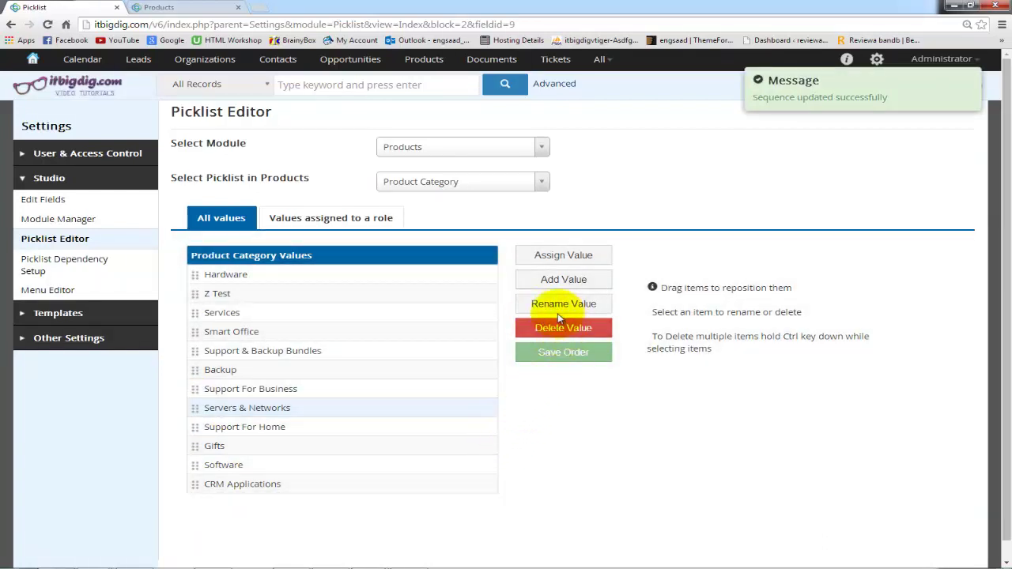
Add the value Computers to the Product Category picklist, assigned to the CEO role, and save it
left_click(563, 279)
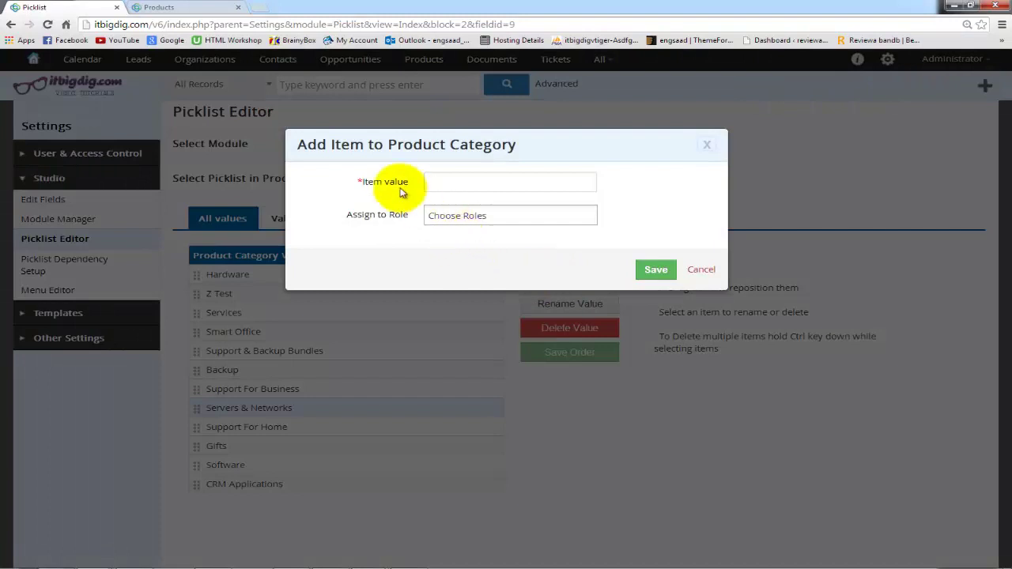
left_click(440, 183)
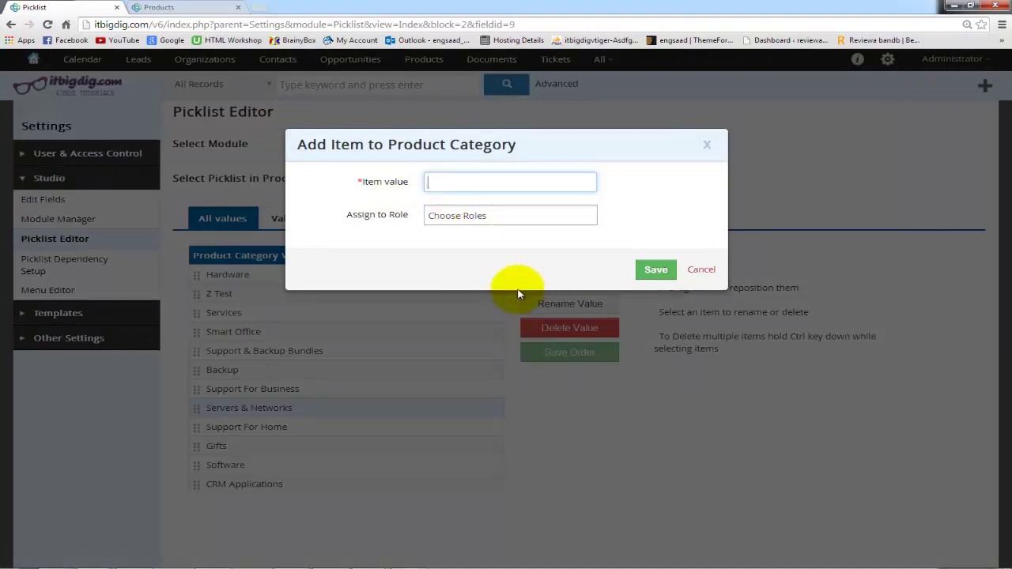
type("Computers")
left_click(499, 217)
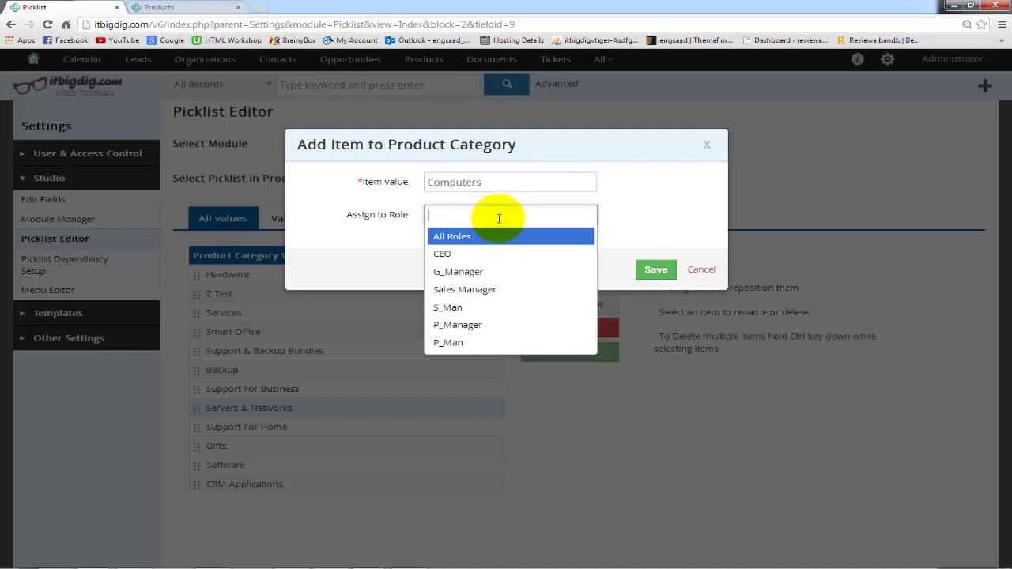
left_click(455, 254)
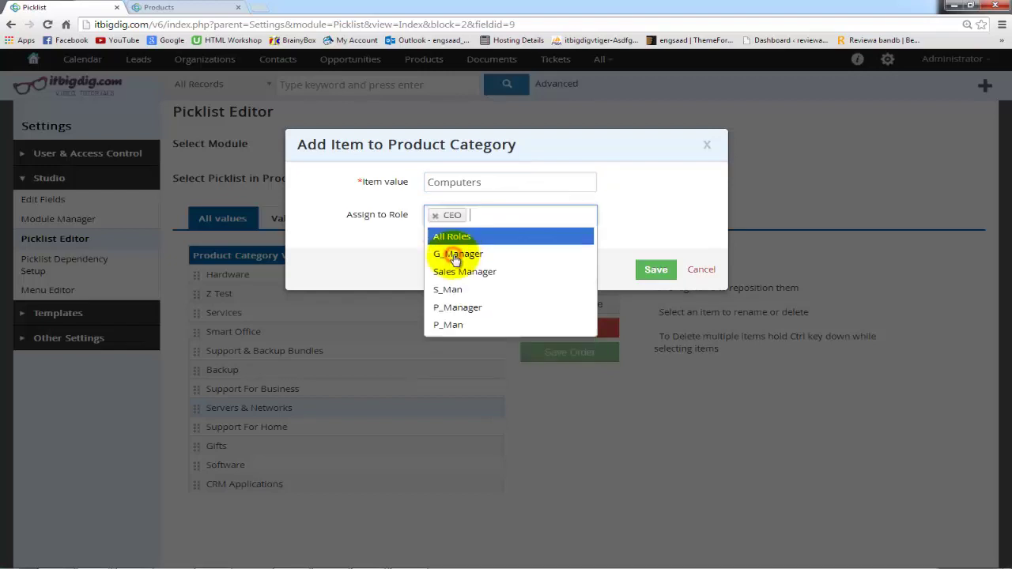
left_click(661, 271)
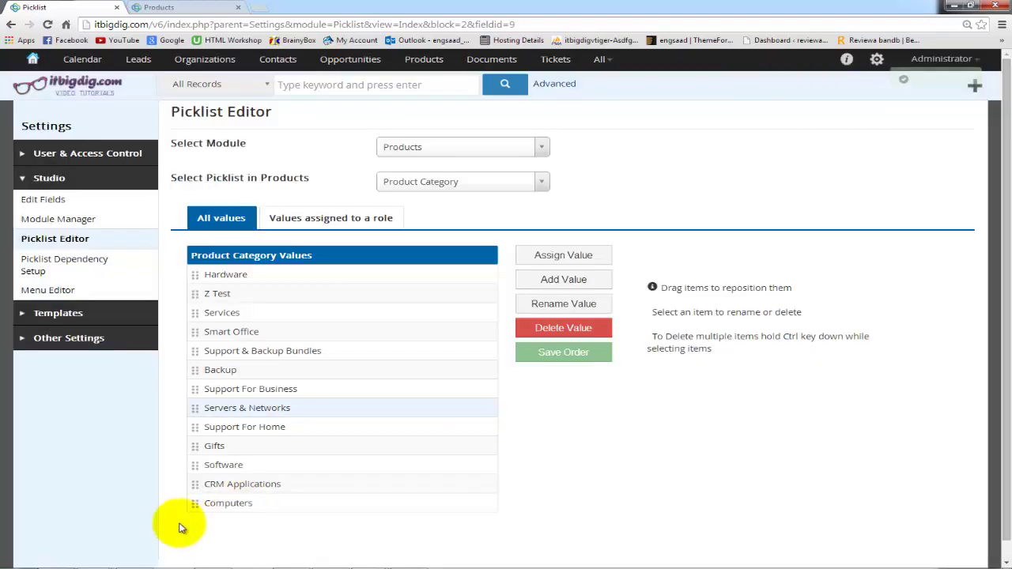
Move Computers above Hardware to the start of the Product Category values and save the order
left_click_drag(194, 509, 199, 308)
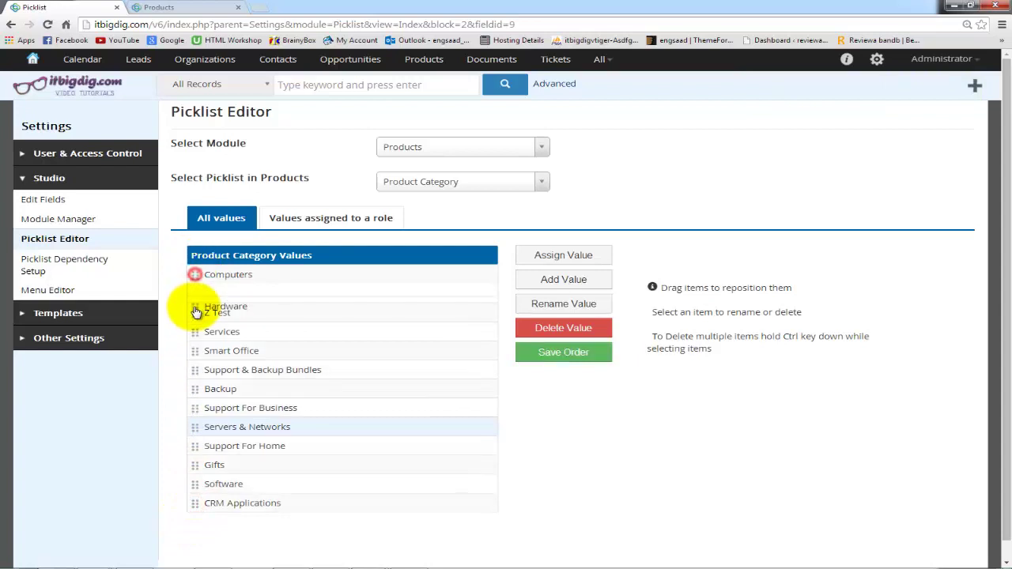
left_click(571, 354)
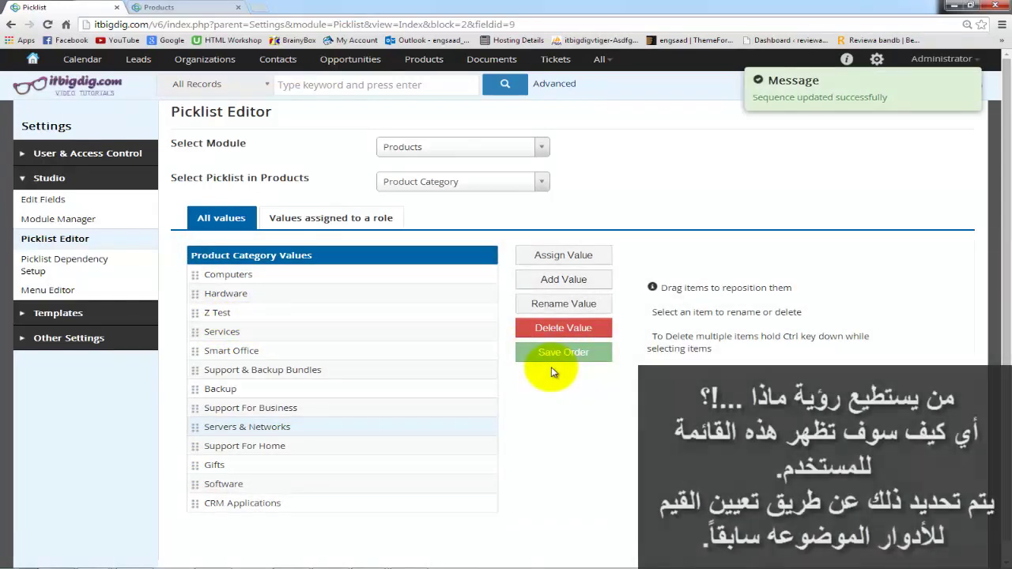
Review the Product Category values assigned to the G_Manager and Sales Manager roles
scroll(605, 520, "down", 1)
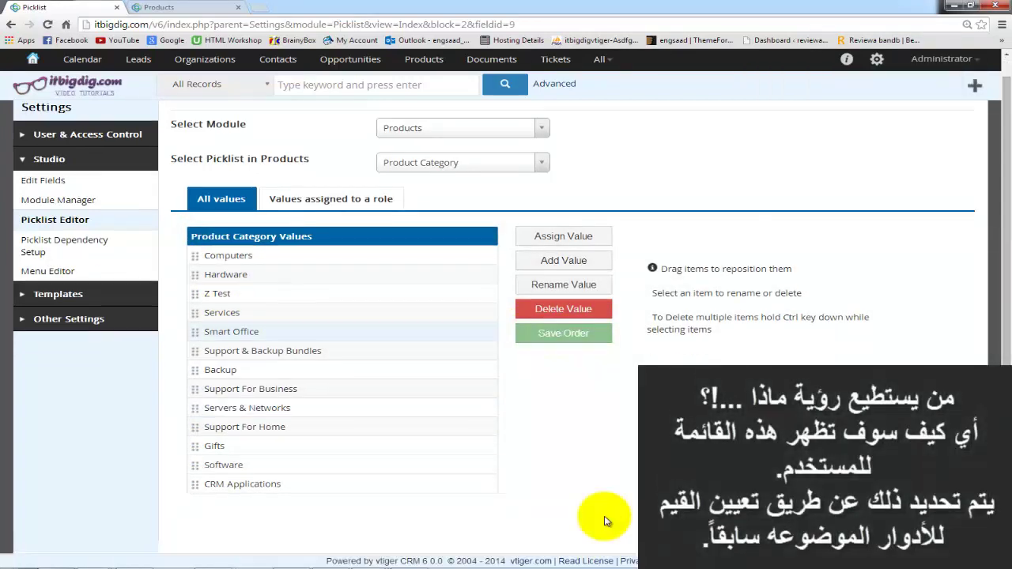
left_click(317, 198)
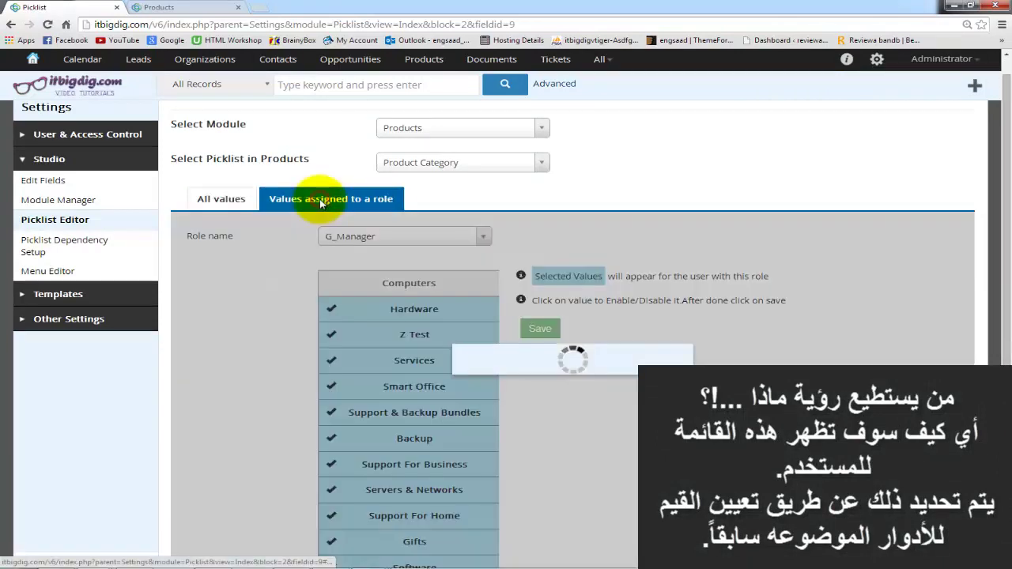
scroll(268, 424, "down", 1)
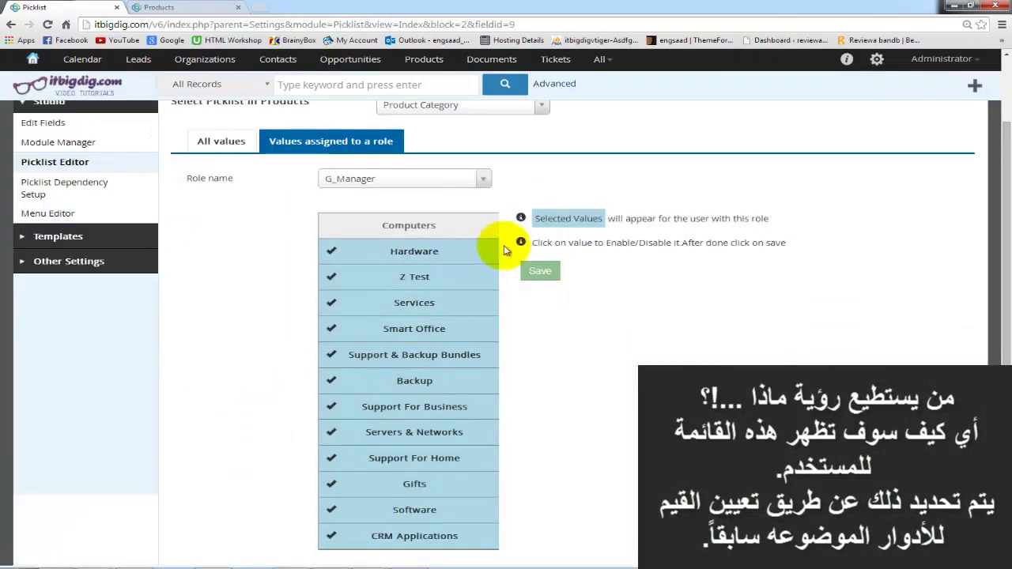
left_click(488, 179)
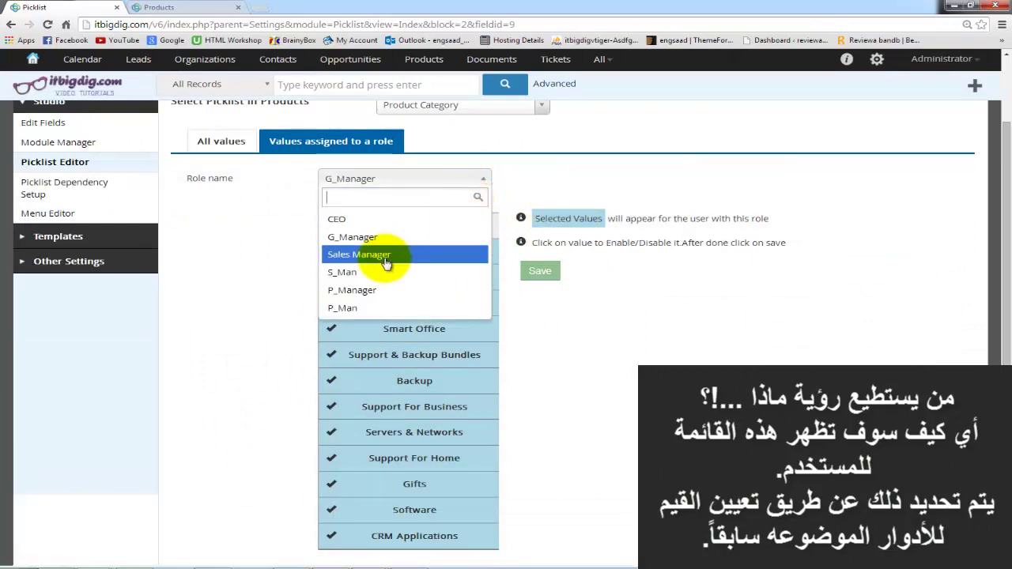
left_click(354, 259)
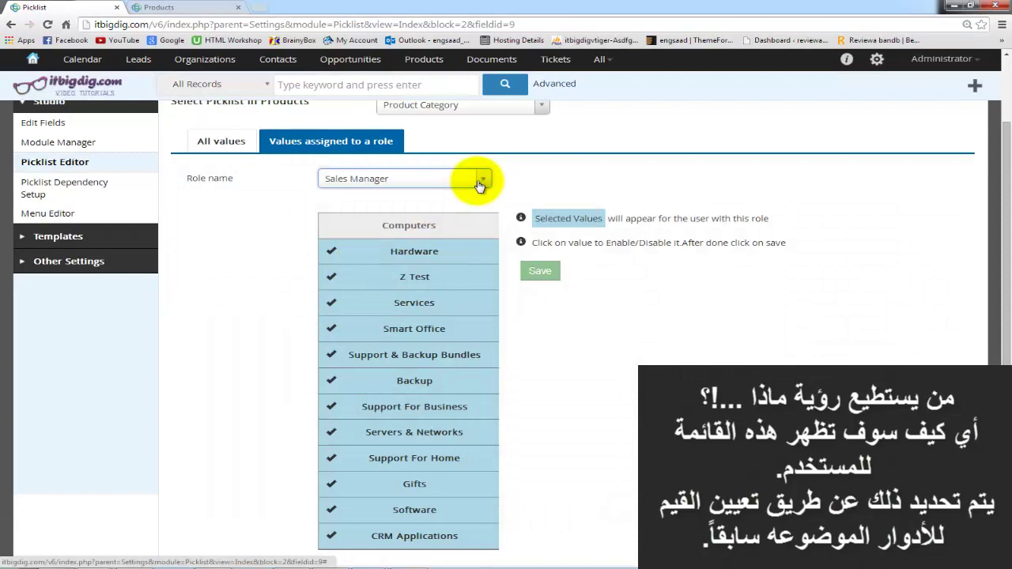
Disable Support For Business, Backup, Support & Backup Bundles and Smart Office for the P_Manager role without saving
left_click(480, 180)
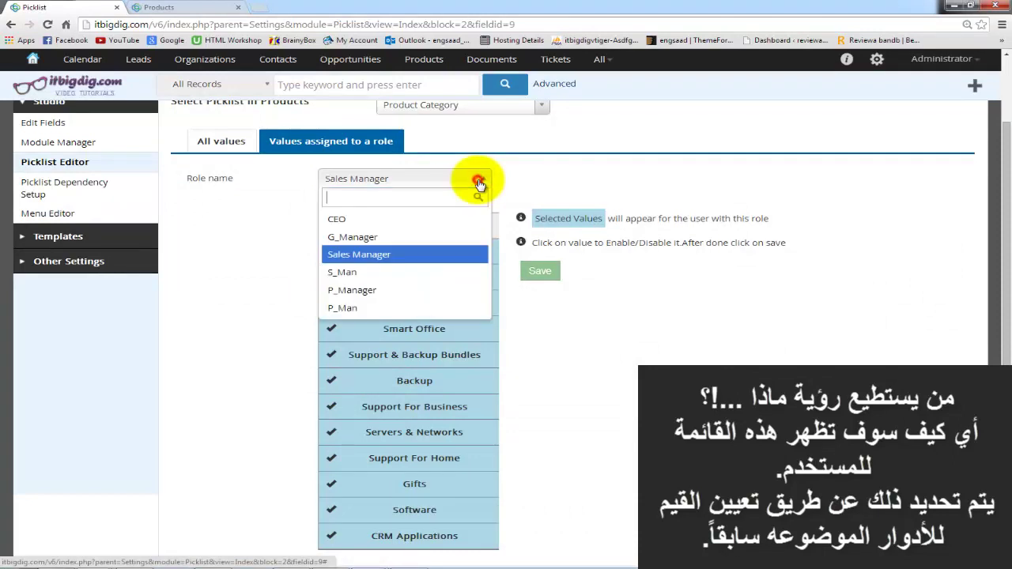
left_click(365, 289)
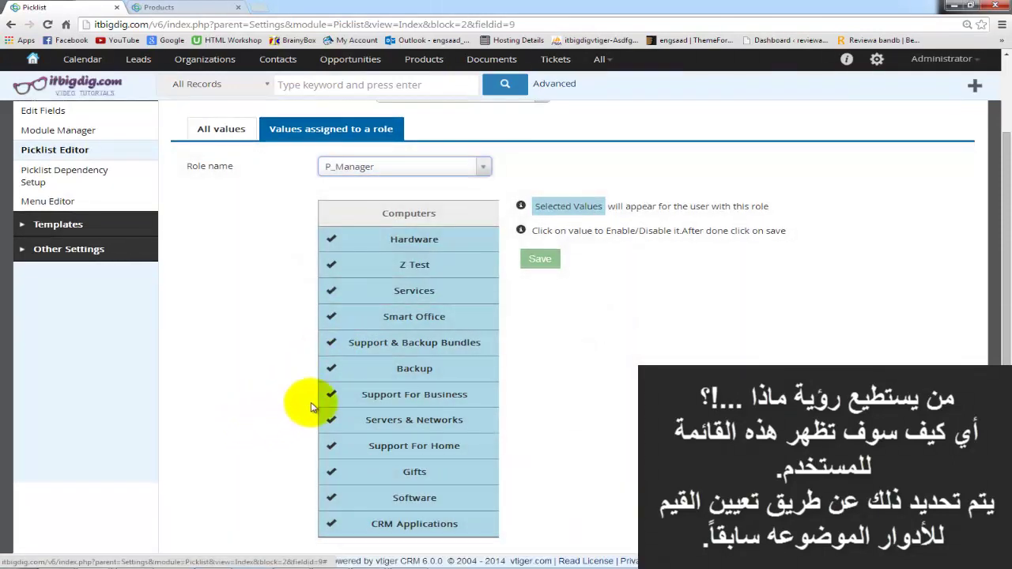
left_click(329, 399)
left_click(329, 368)
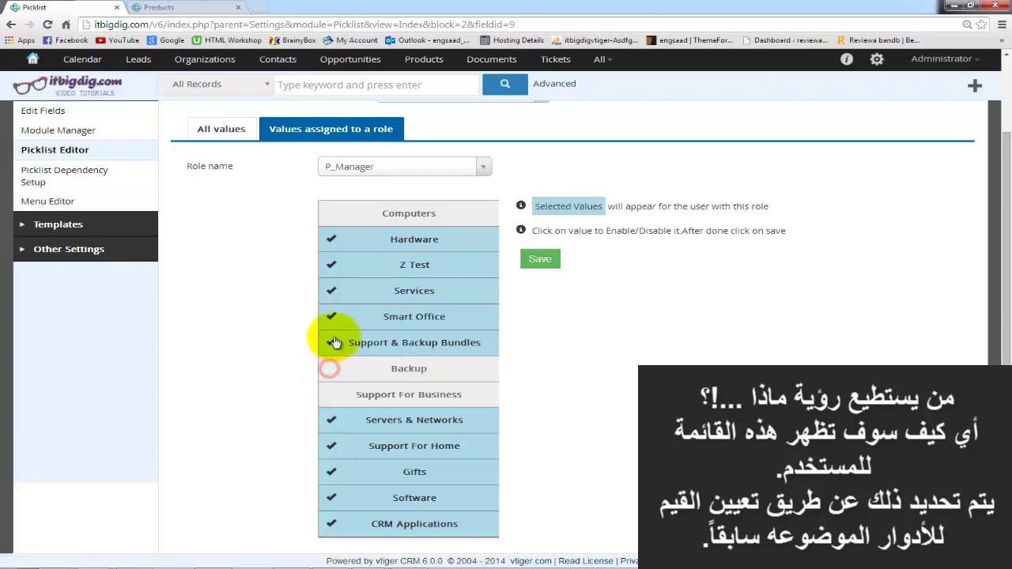
left_click(328, 342)
left_click(325, 315)
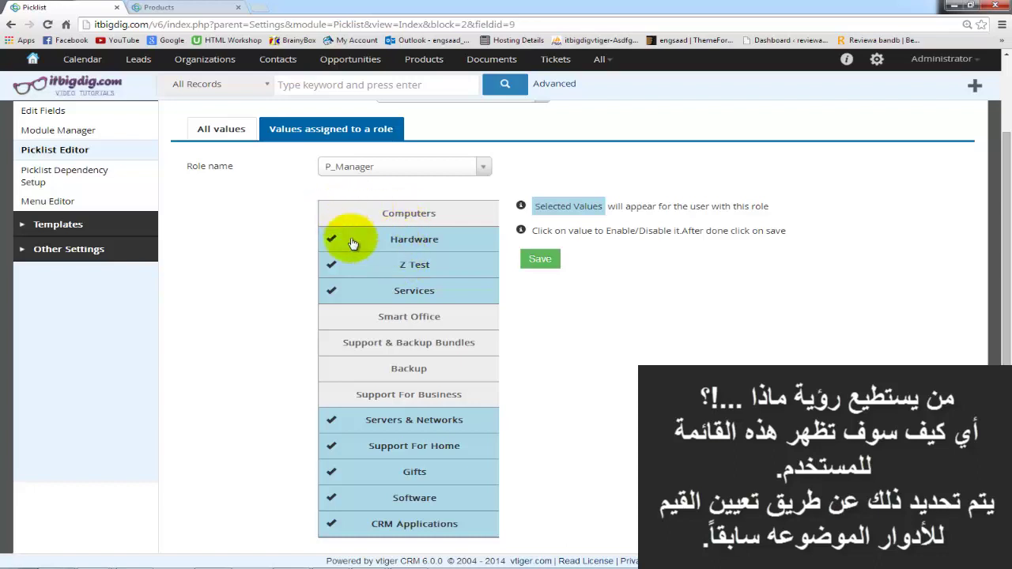
Review the values assigned to the CEO role and return to the full list of Product Category values
left_click(454, 166)
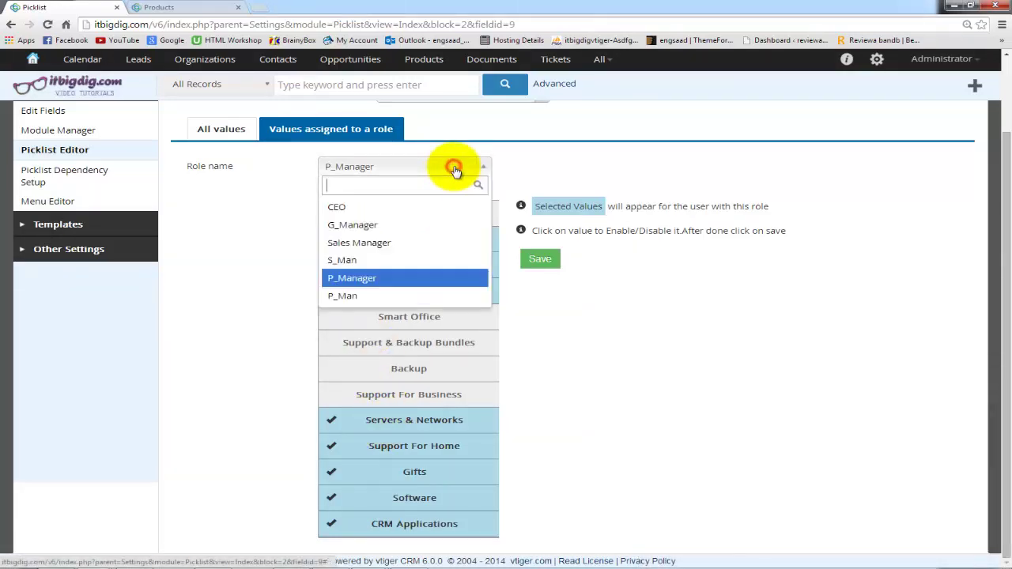
left_click(360, 207)
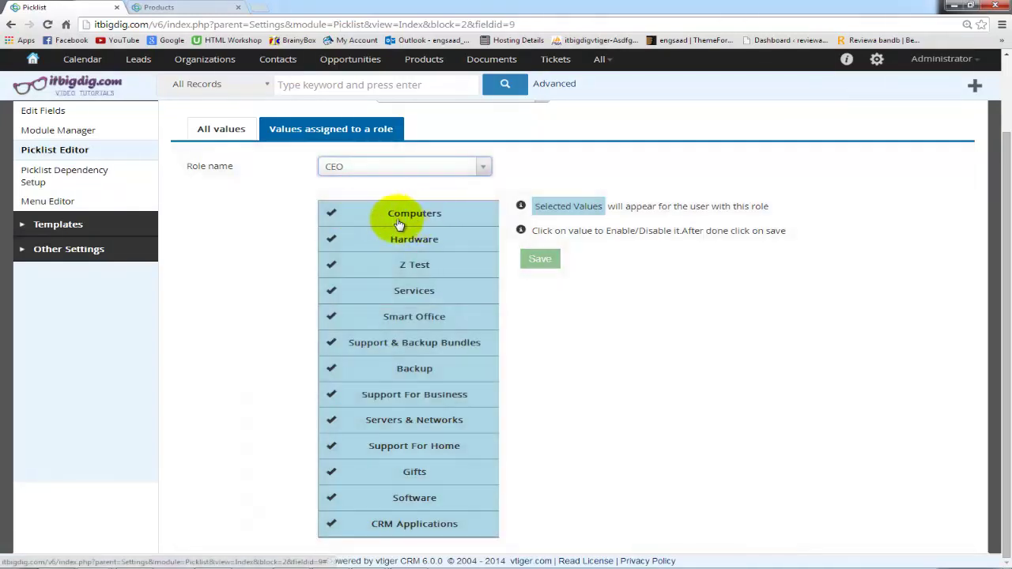
left_click(221, 129)
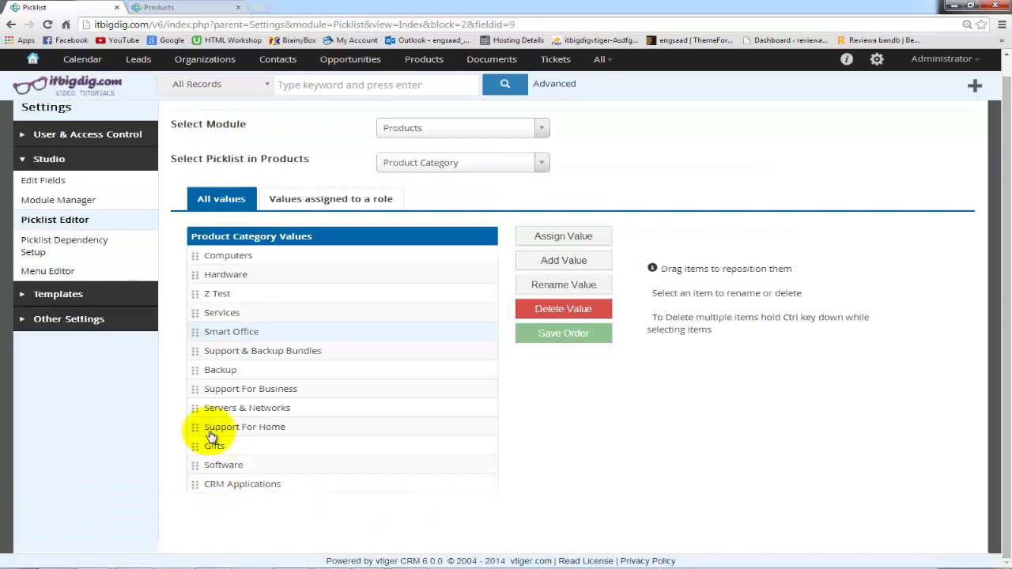
Assign the Computers value to the CEO, G_Manager, Sales Manager and P_Man roles and save the assignment
left_click(195, 261)
left_click(219, 258)
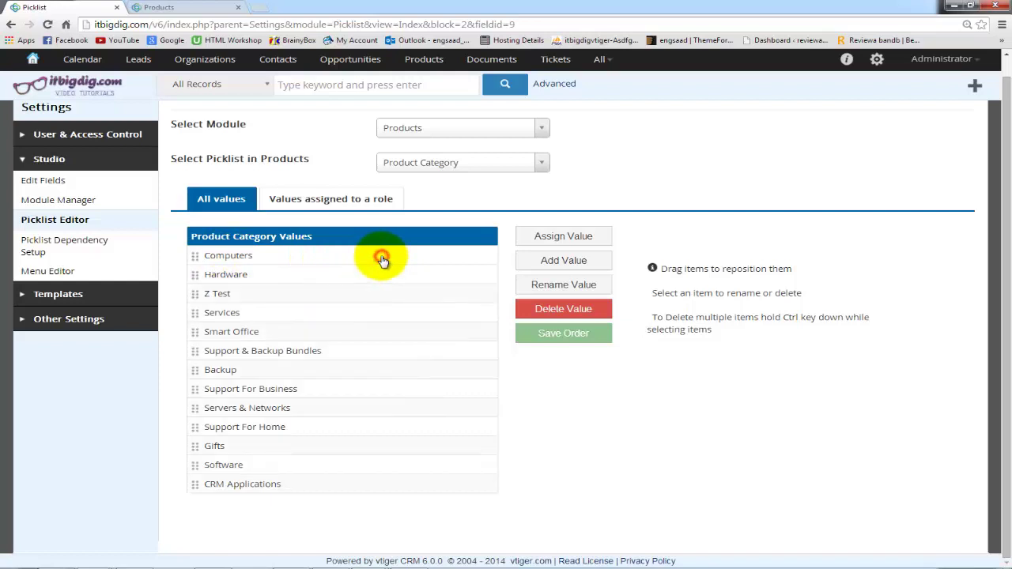
left_click(197, 259)
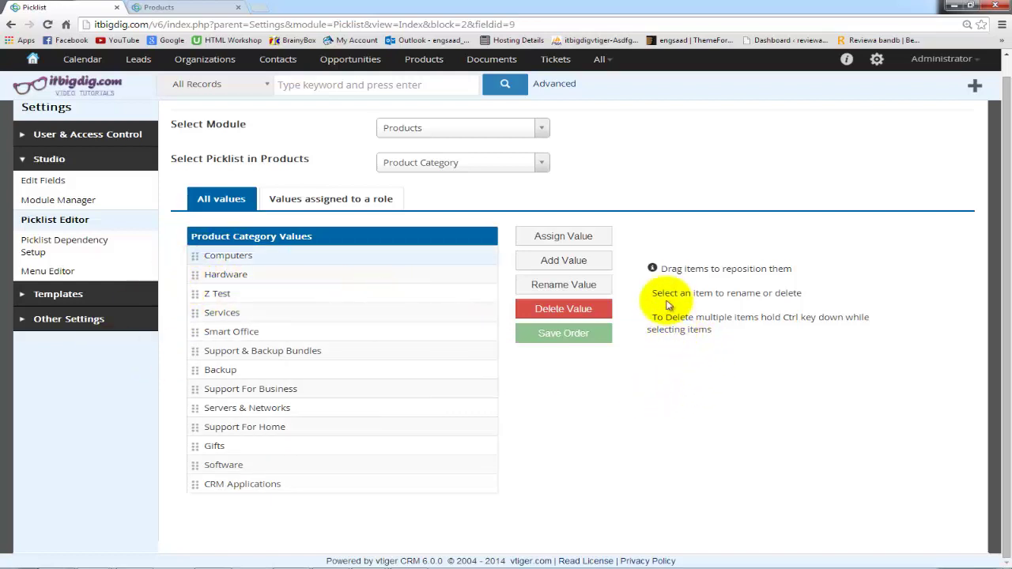
left_click(591, 238)
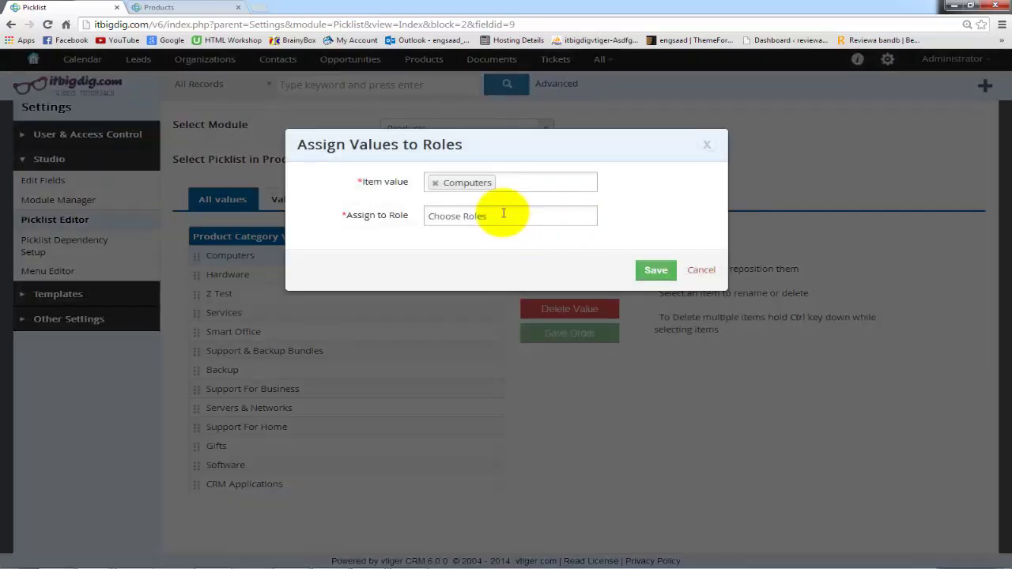
left_click(503, 215)
left_click(451, 254)
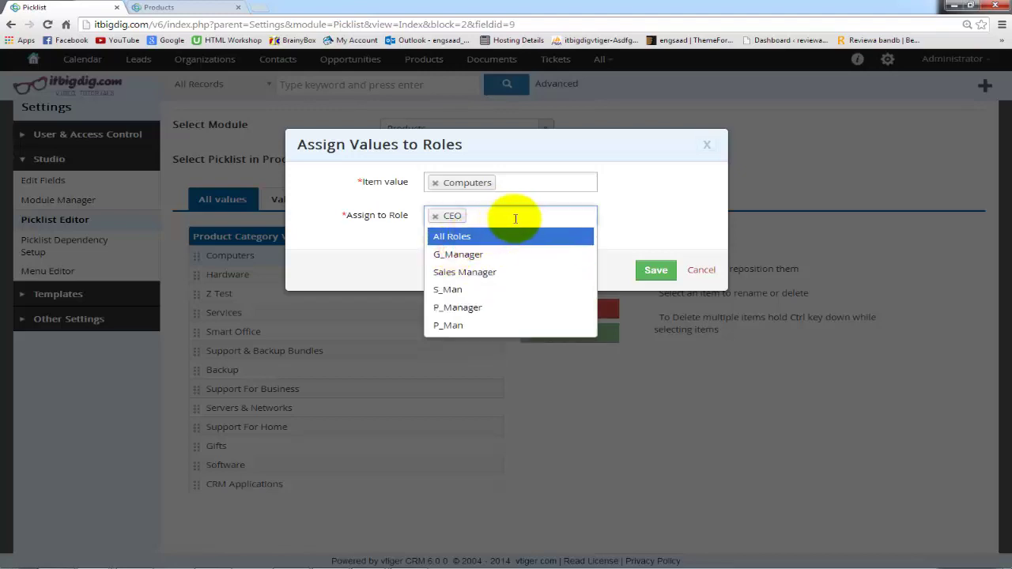
left_click(479, 254)
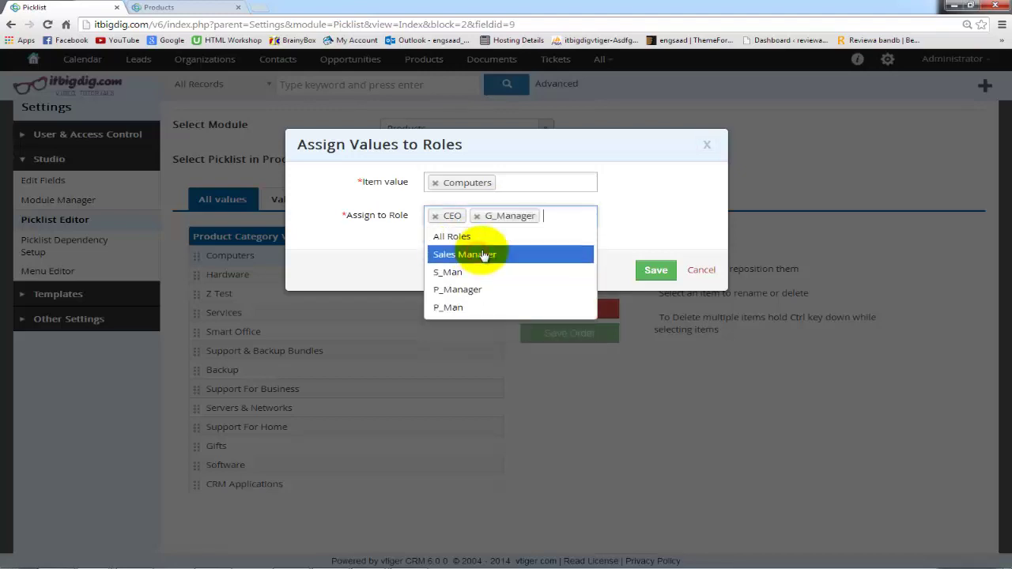
left_click(469, 255)
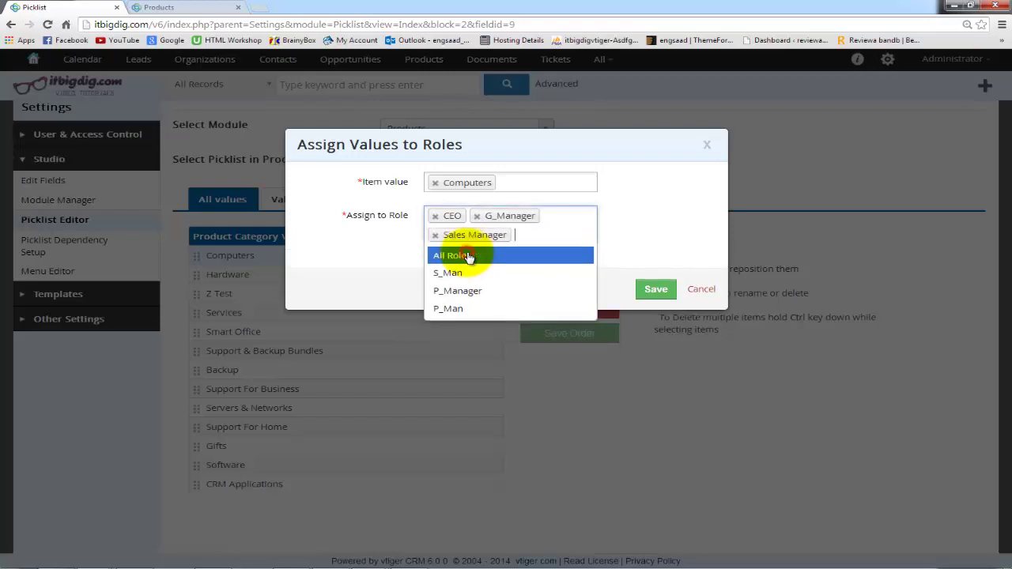
left_click(466, 311)
left_click(656, 307)
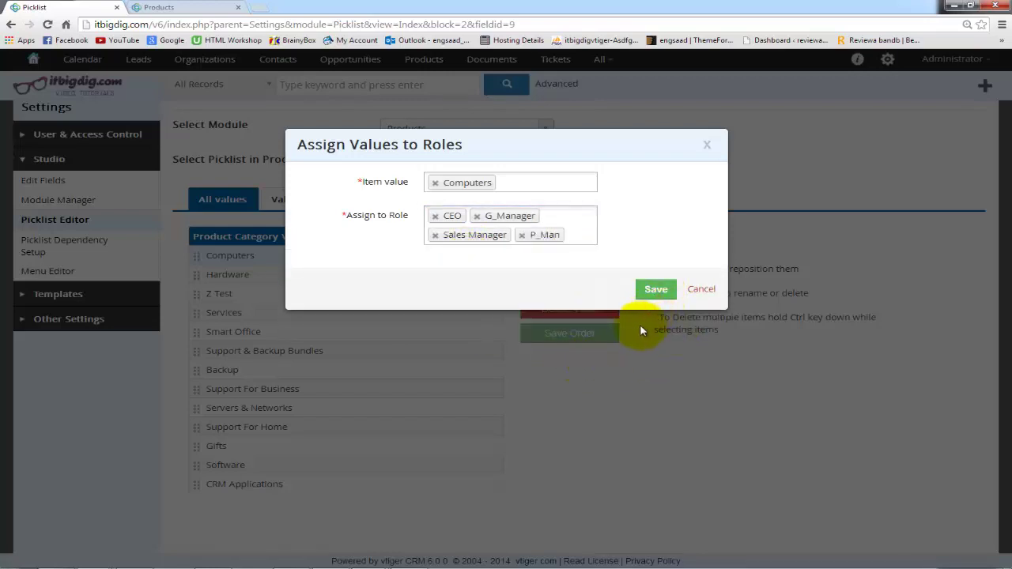
left_click(657, 288)
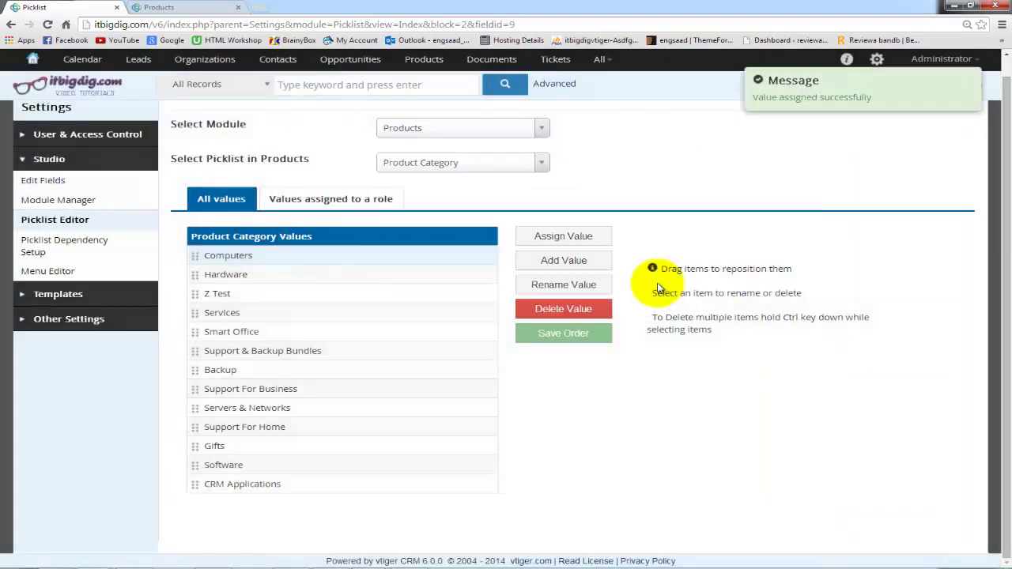
Check the Product Category values assigned to the CEO and G_Manager roles
left_click(373, 201)
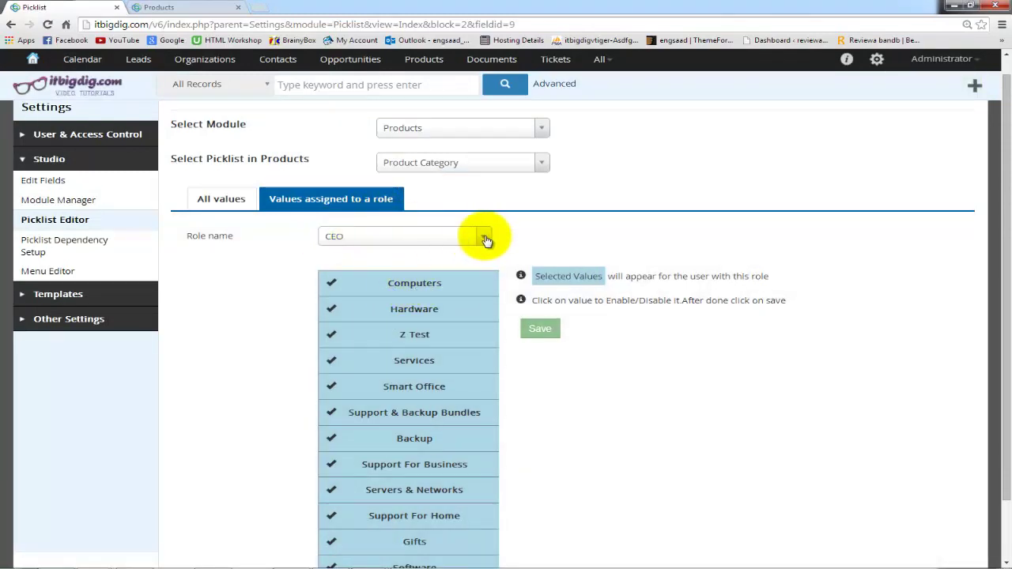
left_click(482, 237)
left_click(346, 292)
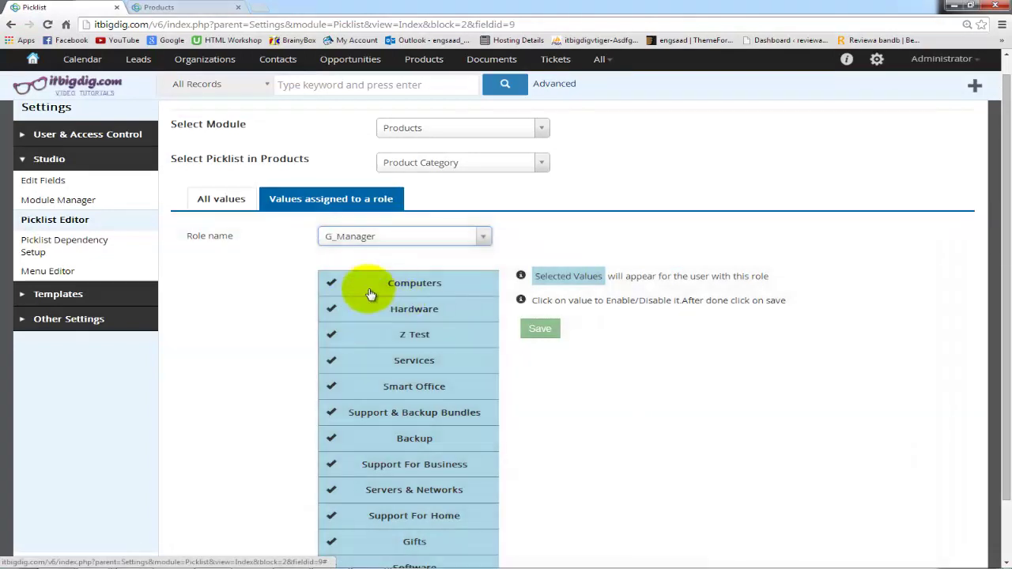
Enable the Computers value for the S_Man role and save the role's list
left_click(477, 241)
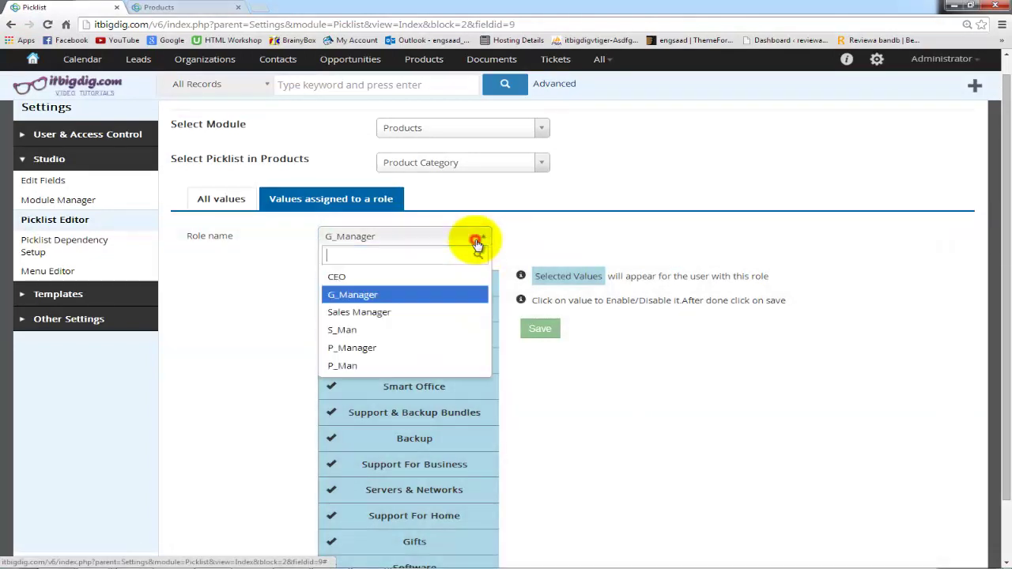
left_click(334, 329)
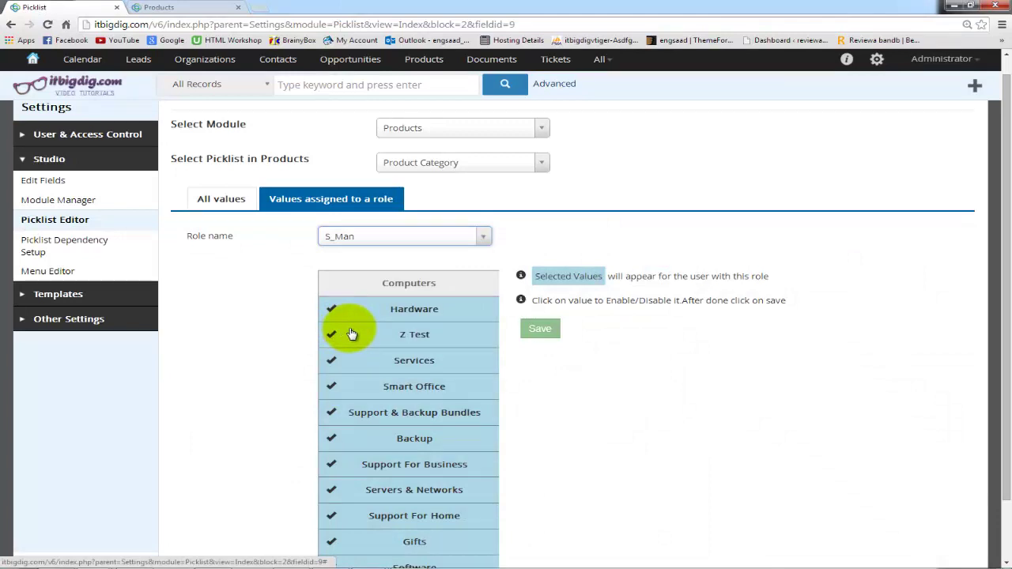
left_click(333, 284)
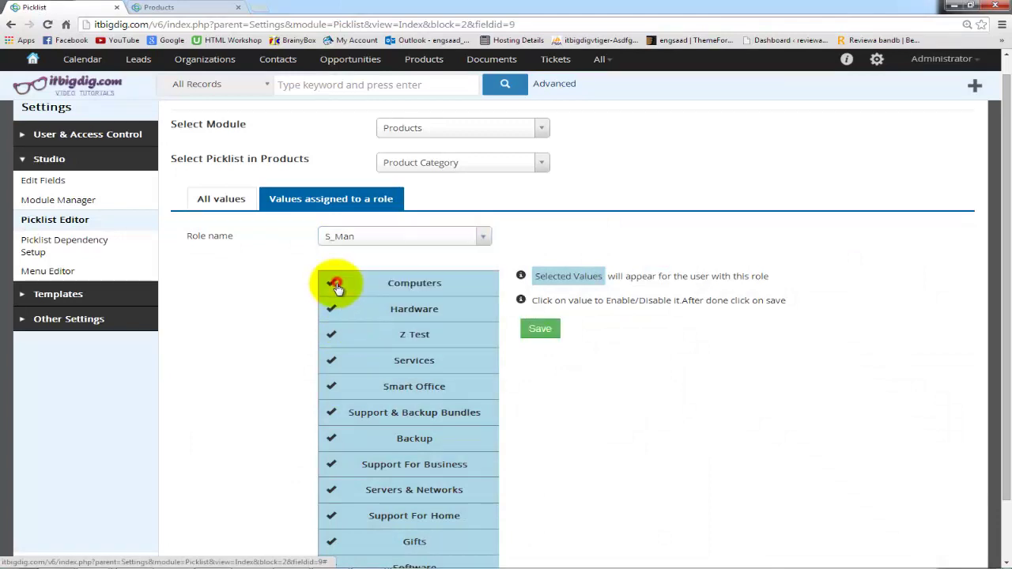
left_click(540, 329)
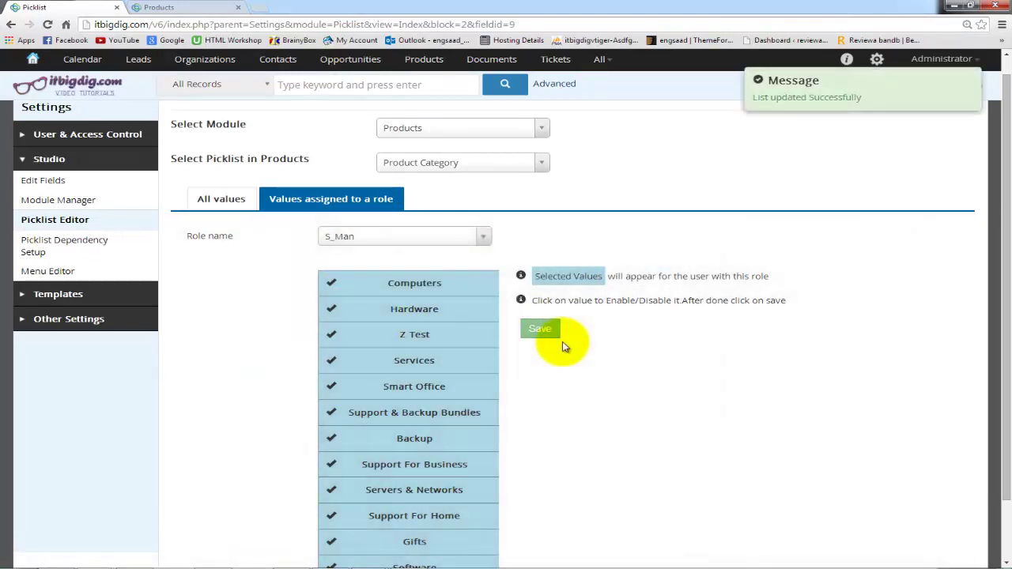